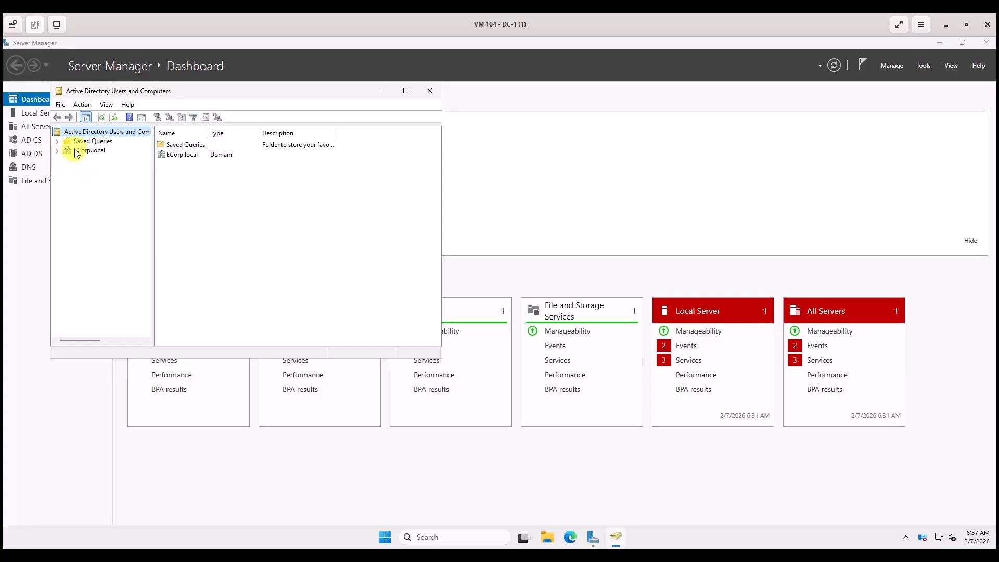
Expand ECorp.local, browse the Users container sorted by type, then return to the domain.
left_click(67, 152)
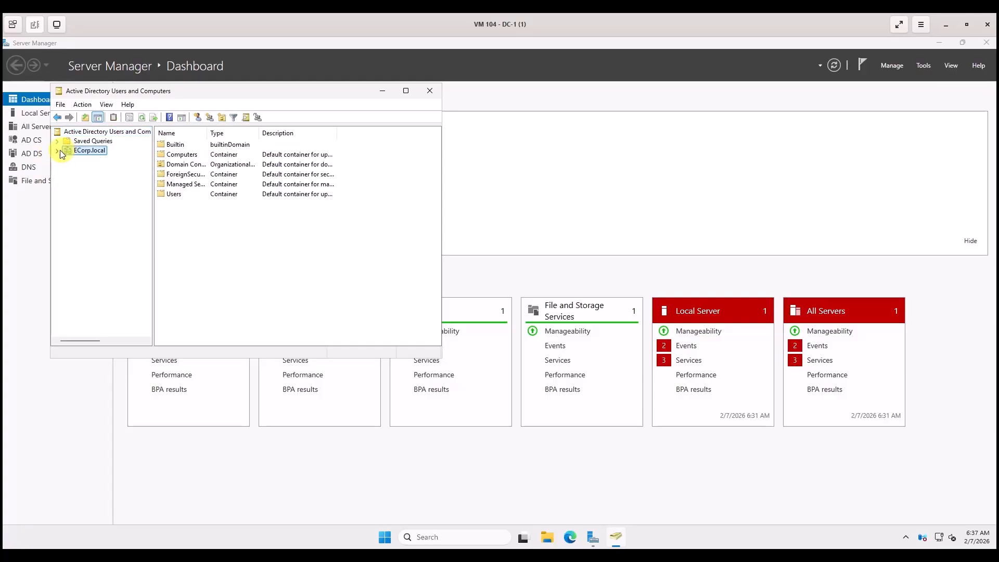
left_click(57, 151)
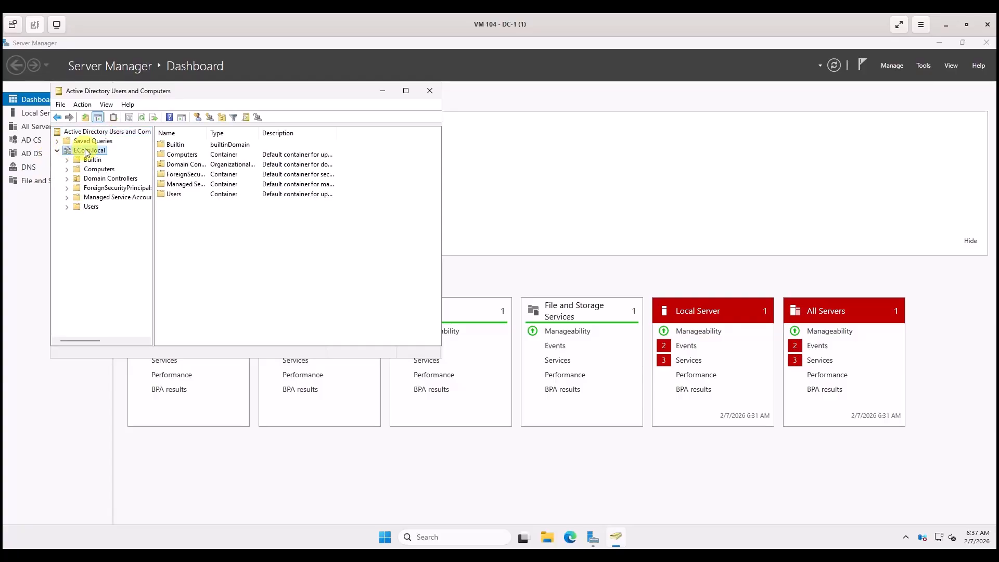
left_click(93, 207)
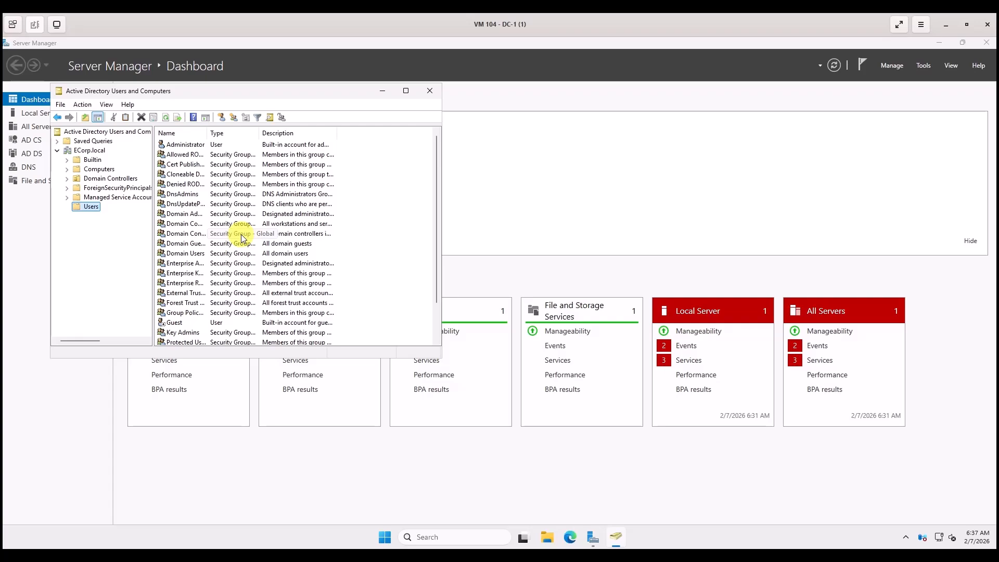
left_click(226, 134)
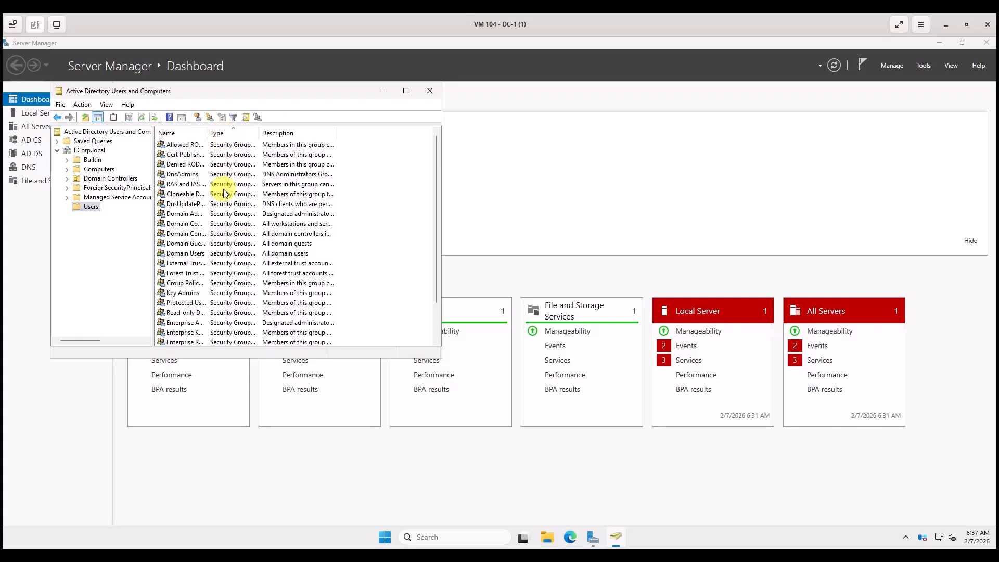
scroll(229, 187, "down", 2)
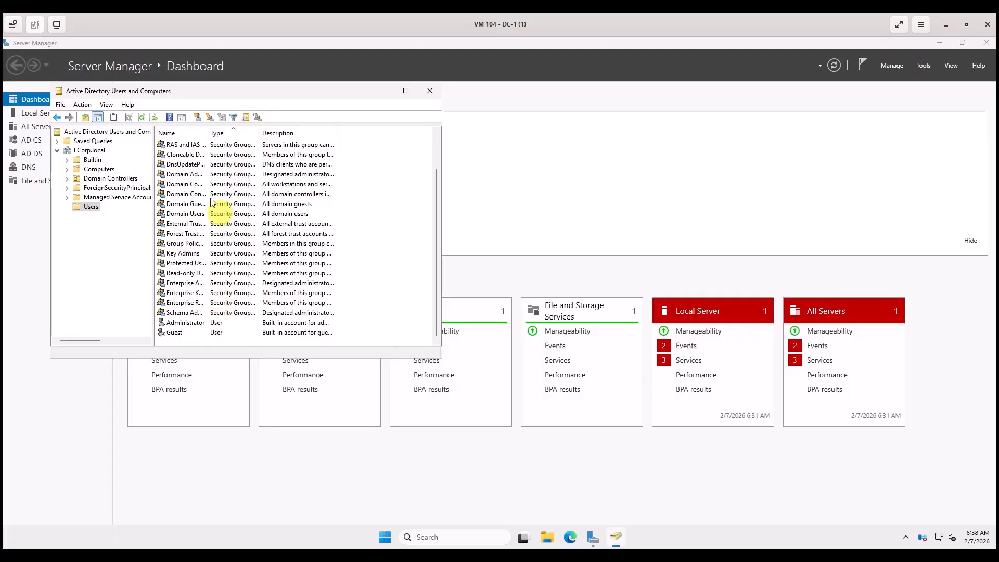
left_click(88, 151)
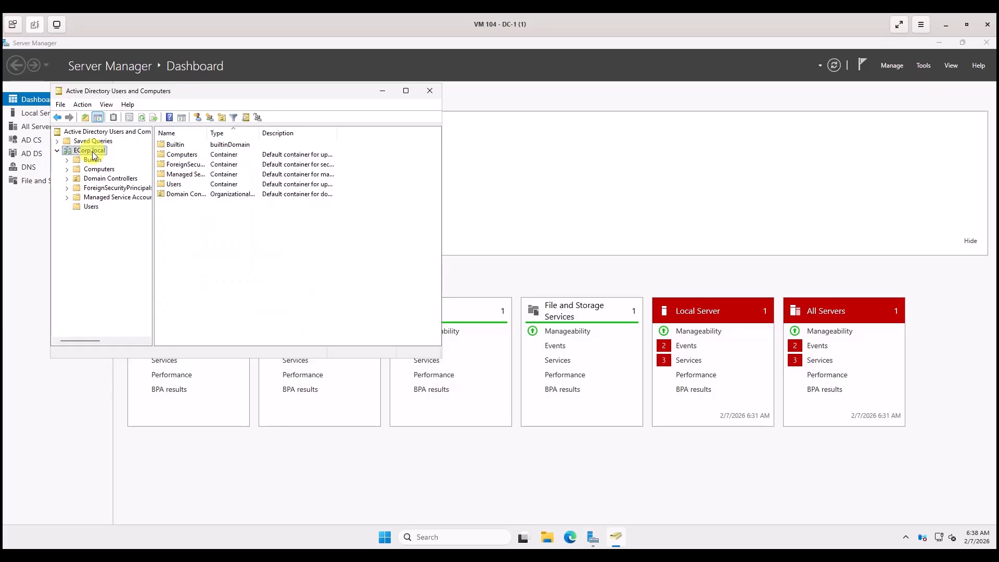
Add an organizational unit named Groups under ECorp.local via New > Organizational Unit.
right_click(95, 155)
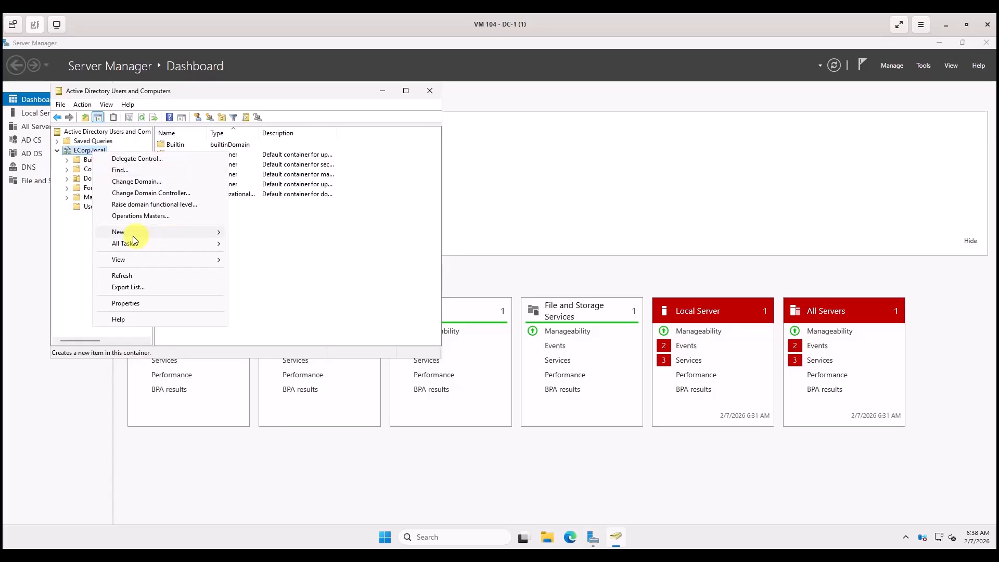
mouse_move(139, 237)
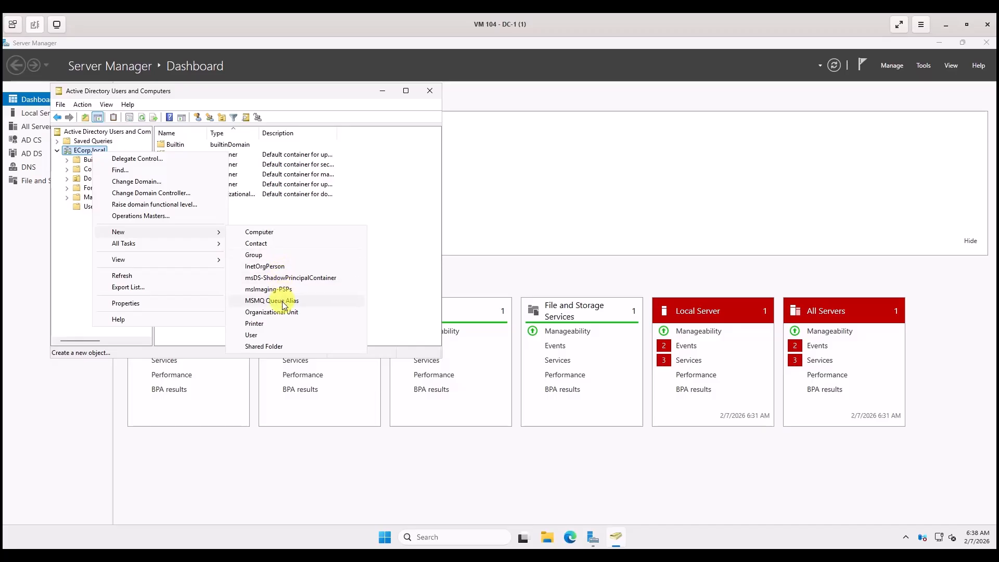
left_click(277, 317)
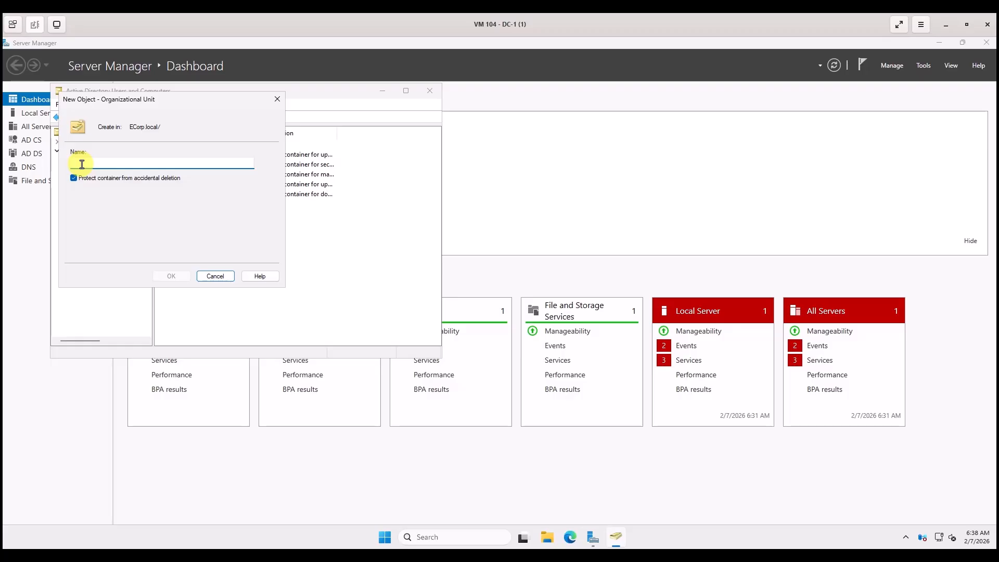
type("Groups")
left_click(172, 278)
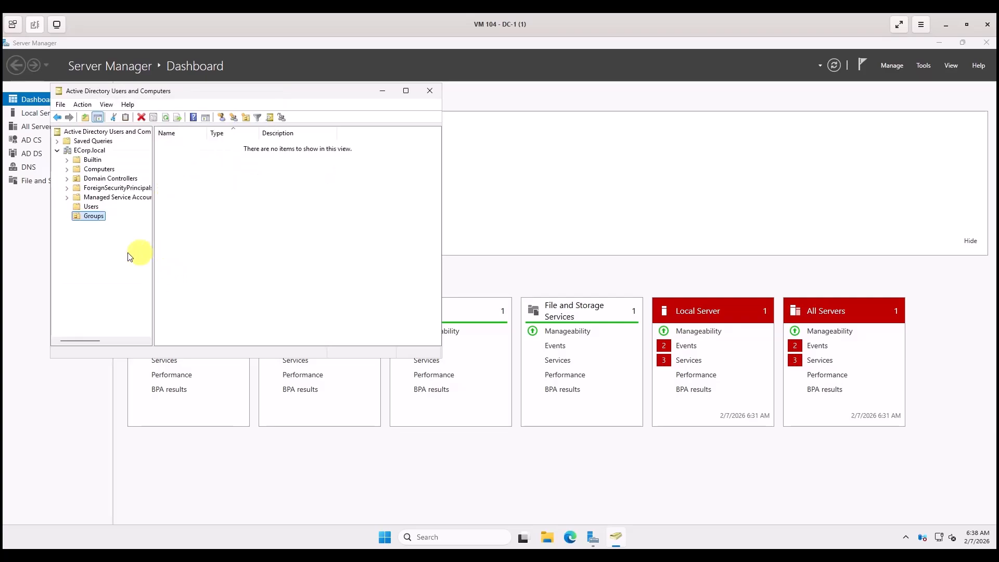
Select the security groups in Users through Schema Admins and drag them into the Groups OU.
left_click(91, 207)
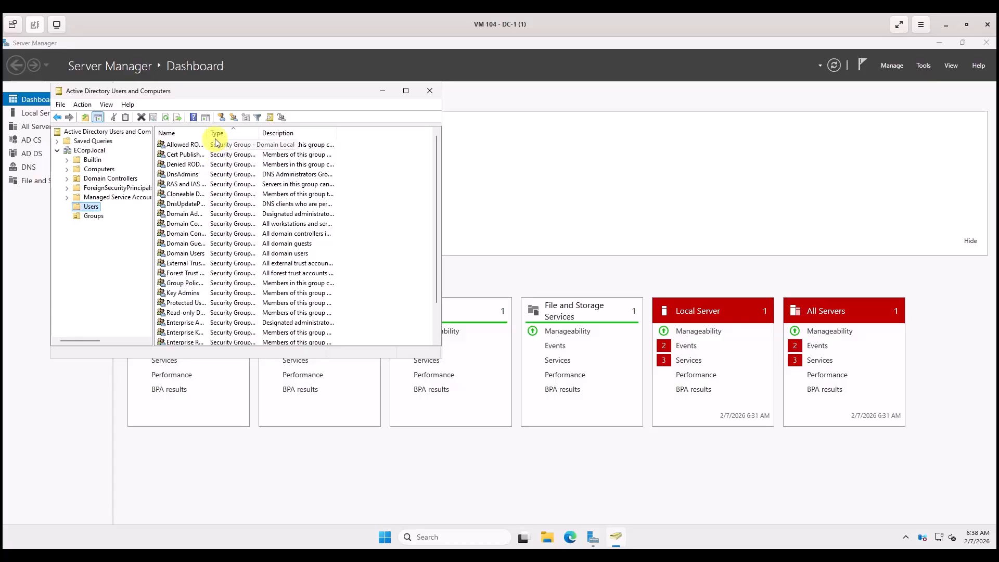
left_click(178, 145)
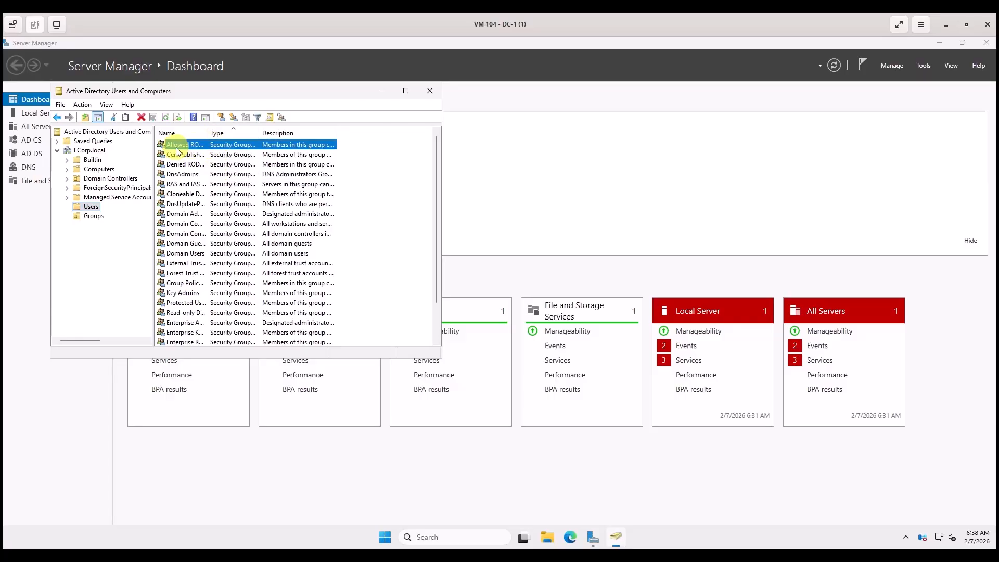
scroll(178, 152, "down", 2)
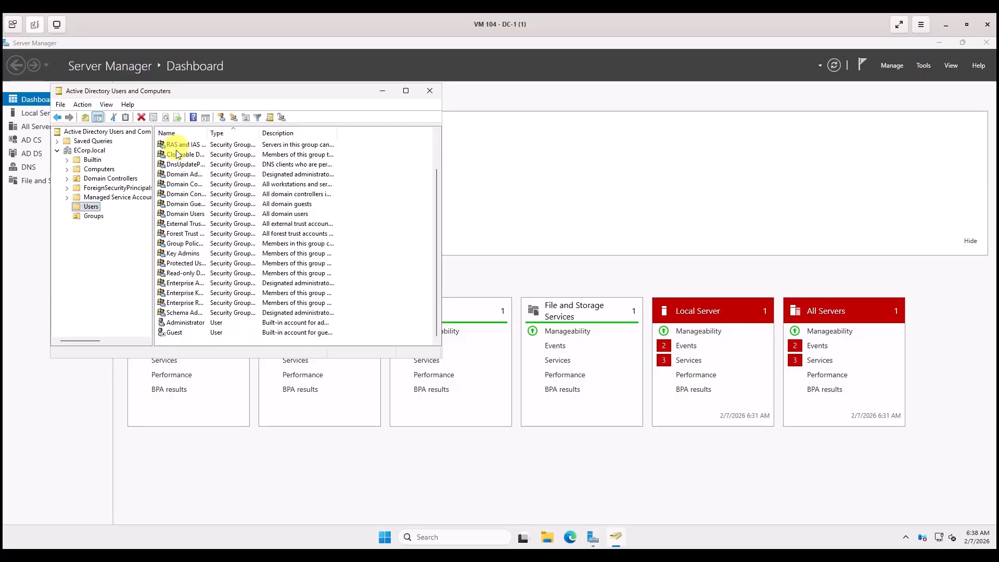
left_click(176, 315, "shift")
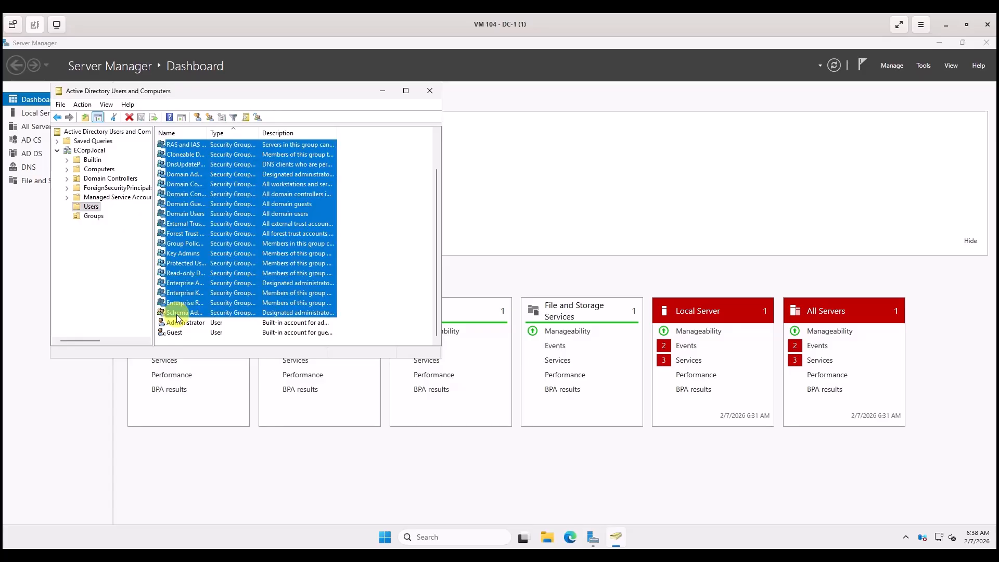
left_click_drag(189, 206, 89, 217)
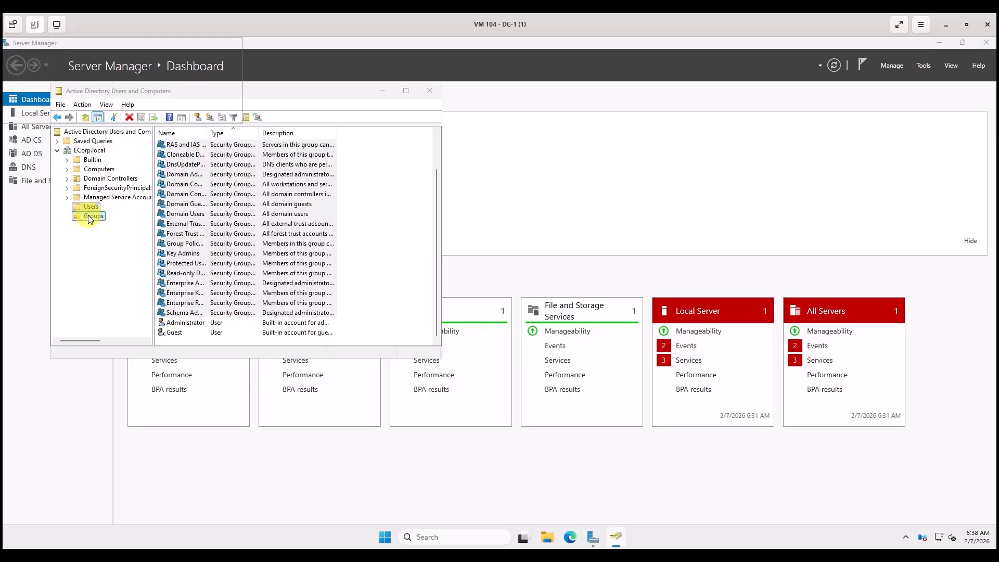
left_click(205, 257)
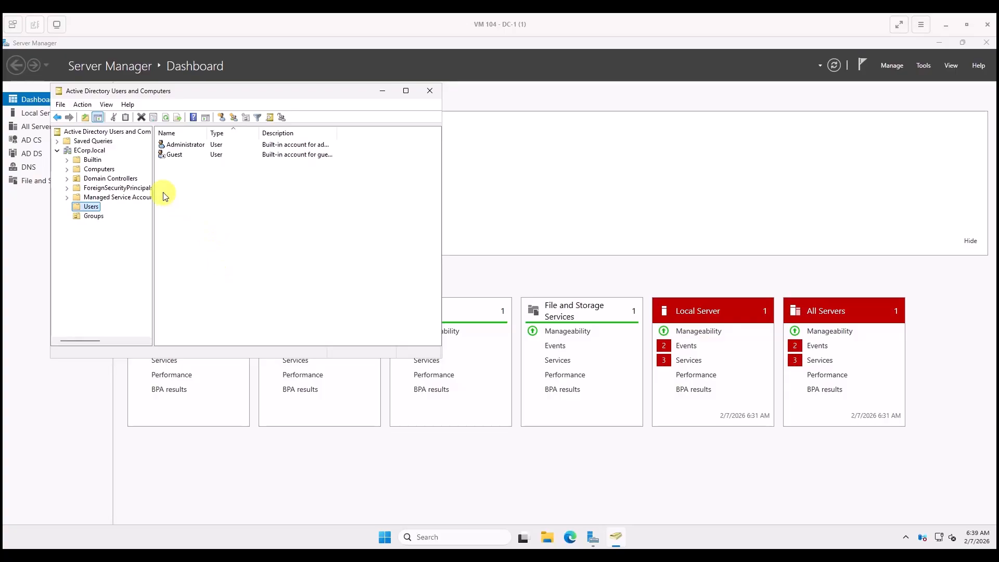
Copy the Administrator account into a new user, entering the user's first, last and logon names.
right_click(196, 147)
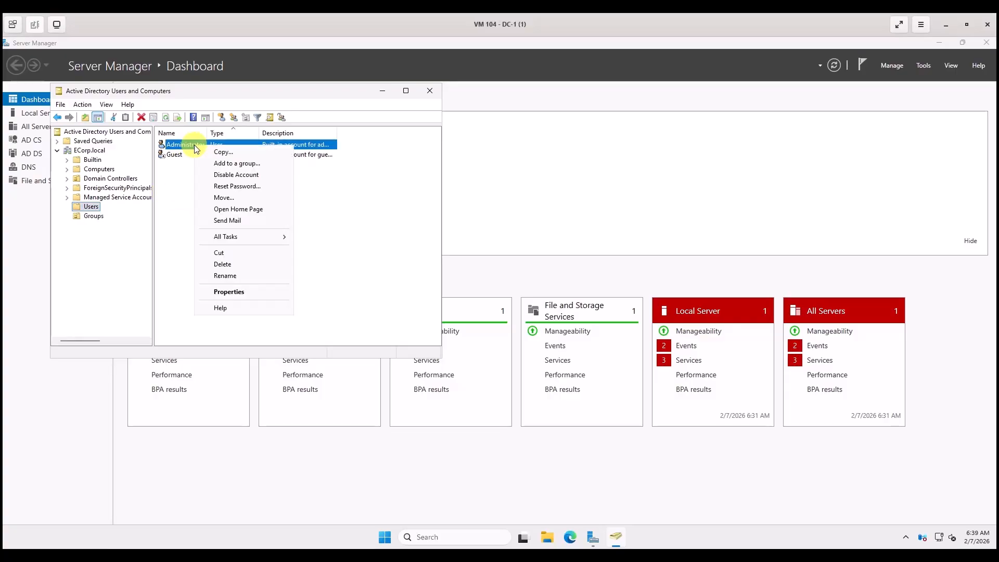
left_click(222, 155)
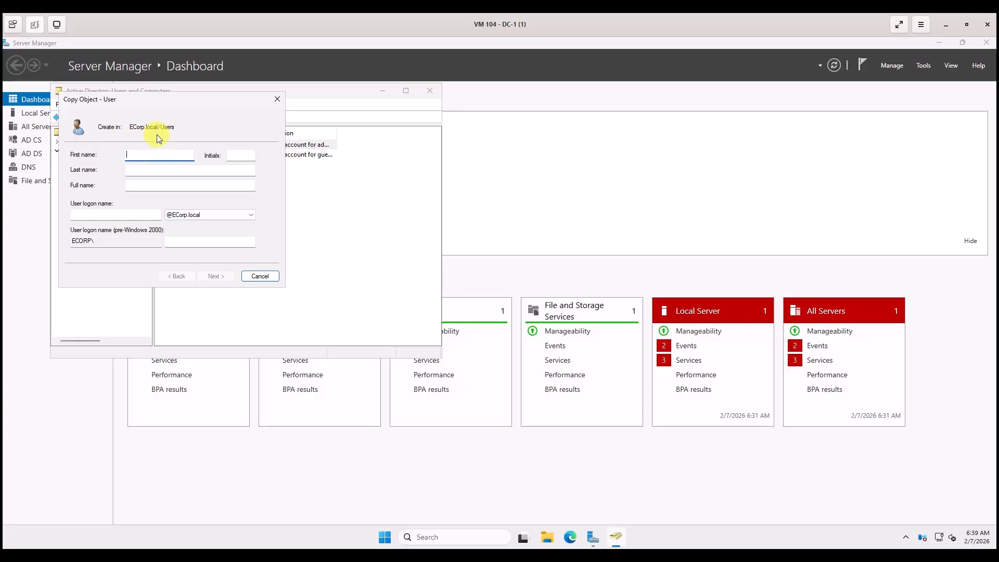
left_click(133, 158)
type("Tyrell")
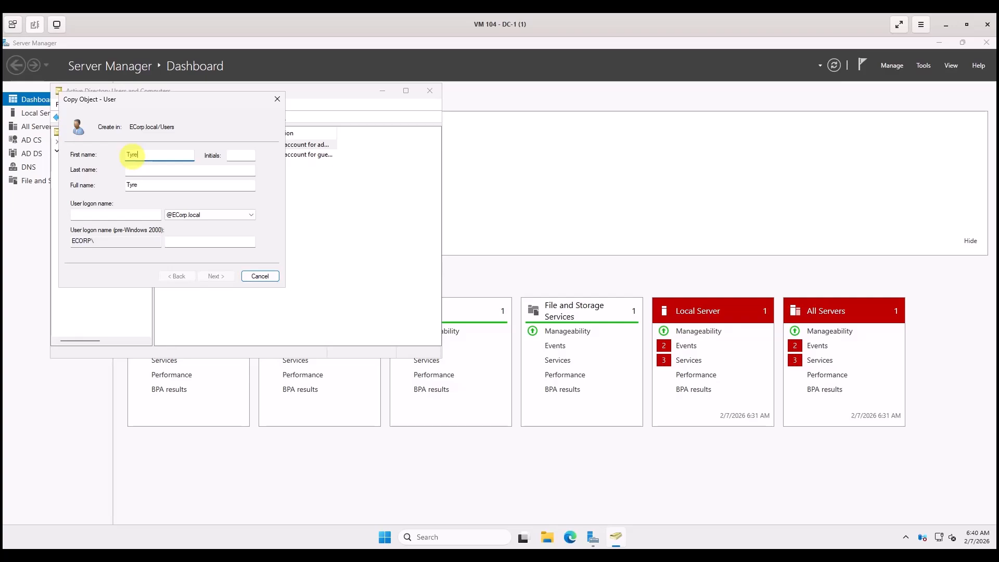
left_click(130, 169)
type("W")
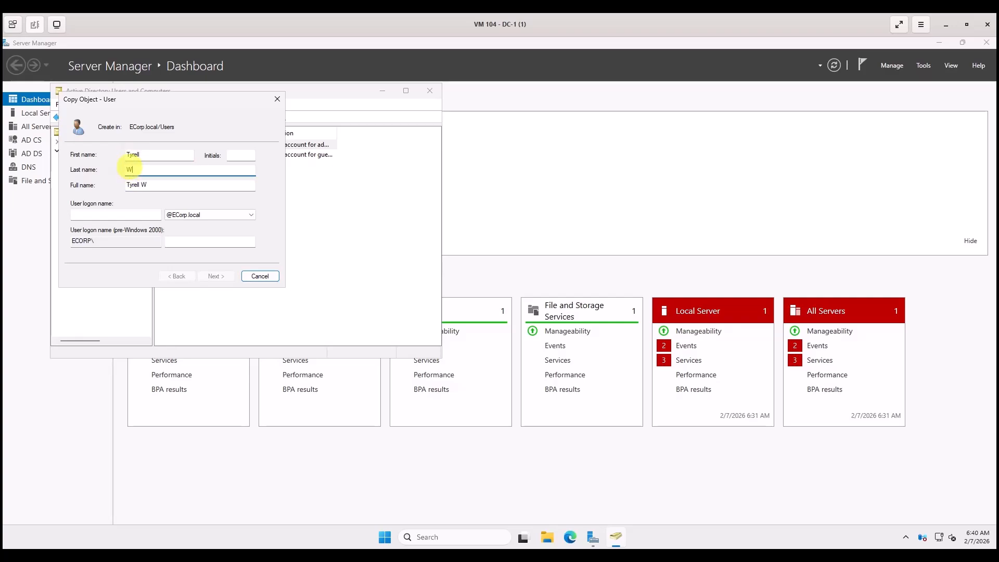
type("ellick")
left_click(76, 214)
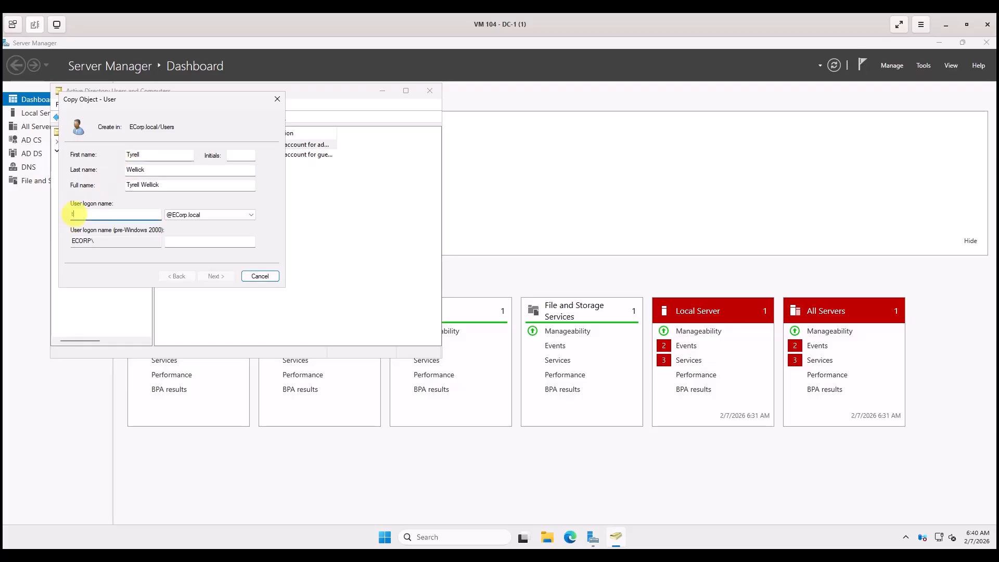
type("twellick")
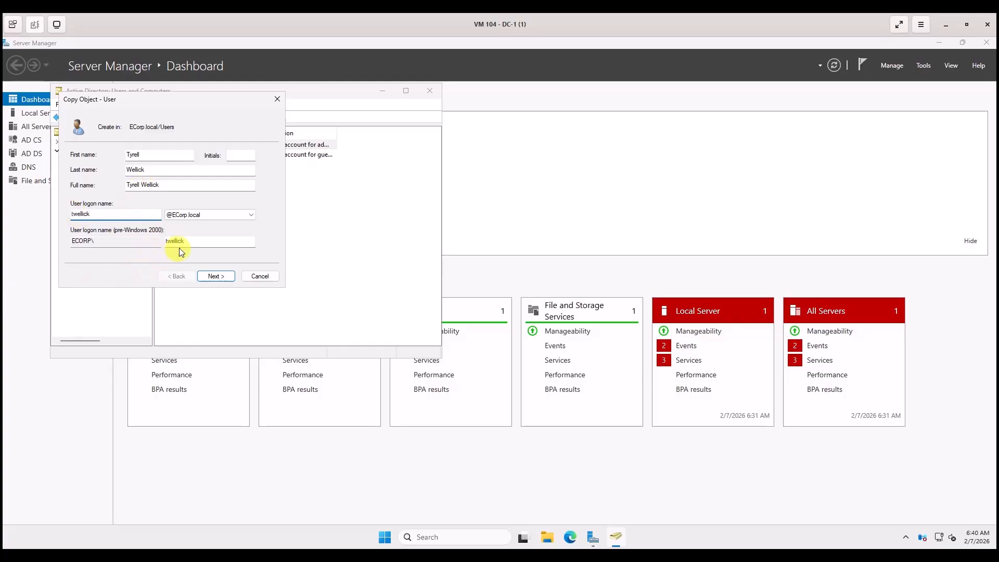
Set and confirm the new user's password and finish creating the account.
left_click(217, 277)
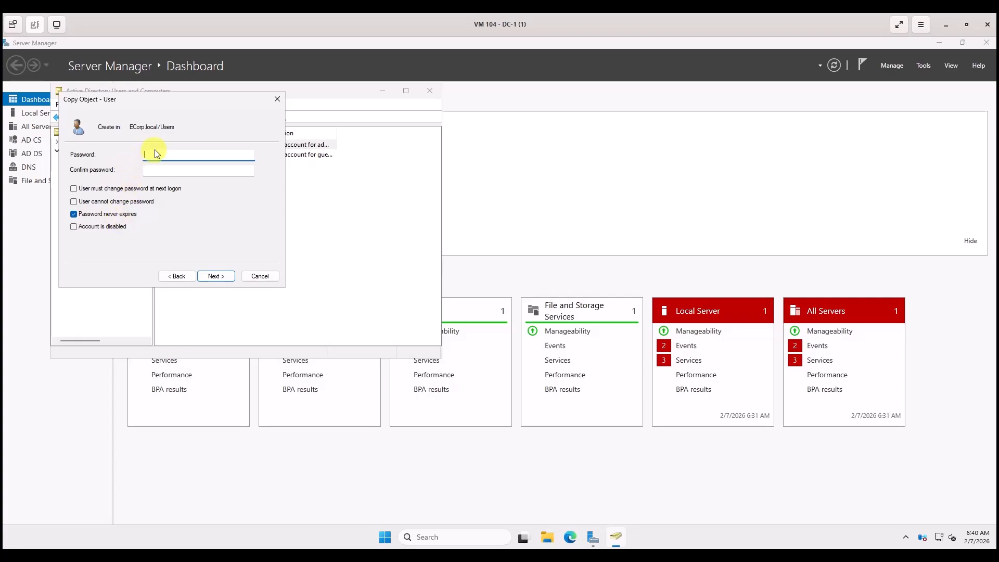
type("********")
key("Tab")
type("********")
left_click(215, 277)
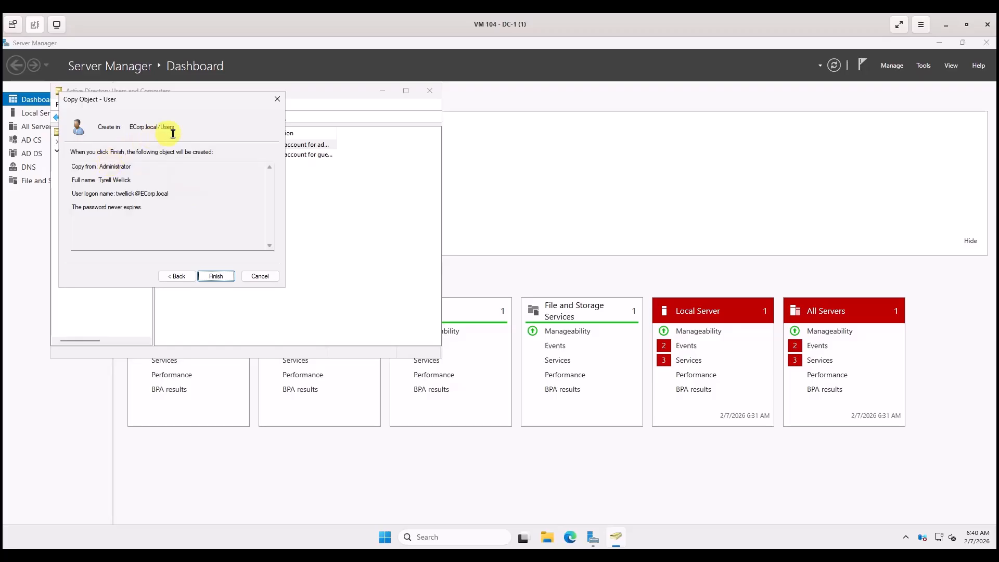
left_click(215, 277)
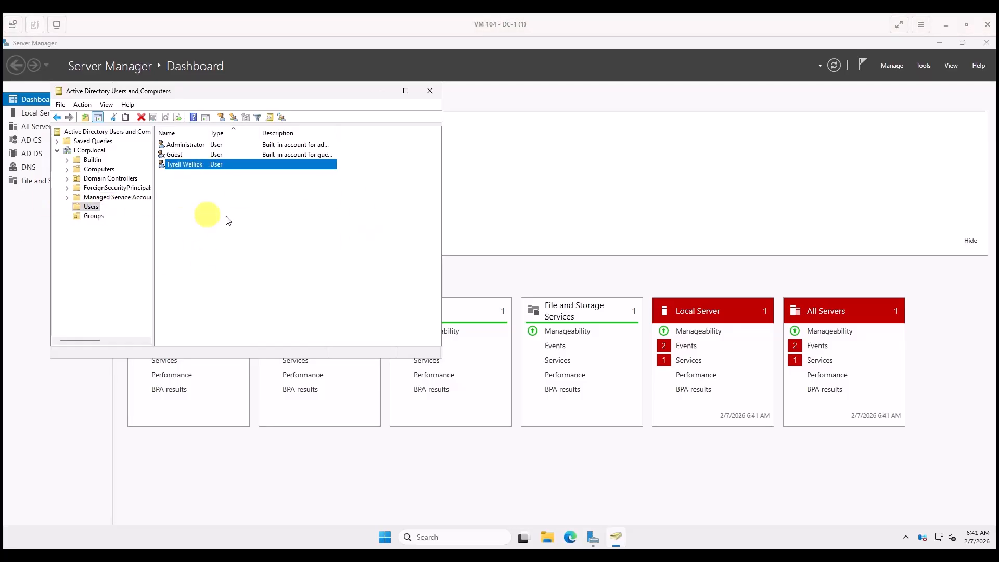
Copy Administrator into a new user named SQL Service with logon name SQLService.
right_click(188, 148)
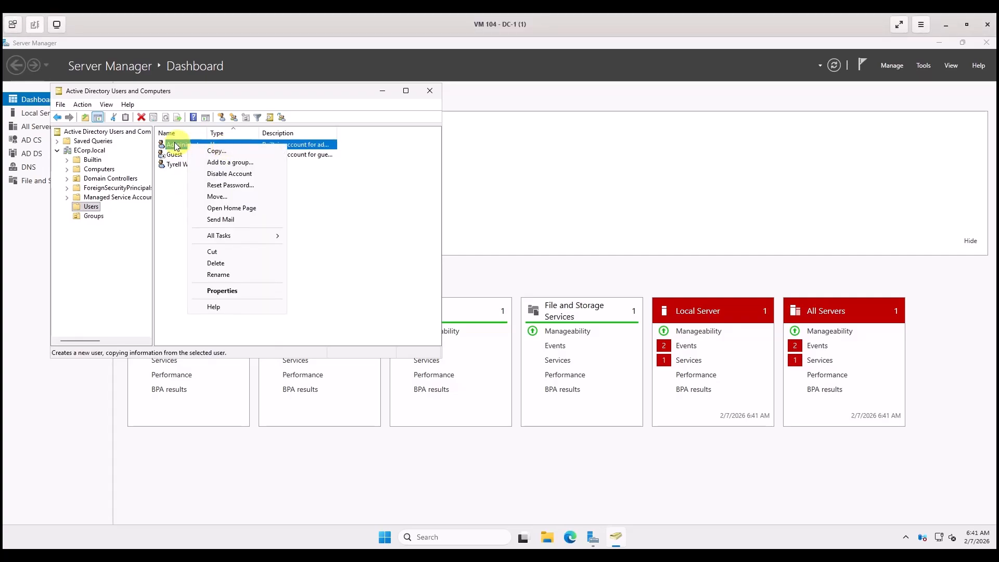
left_click(215, 151)
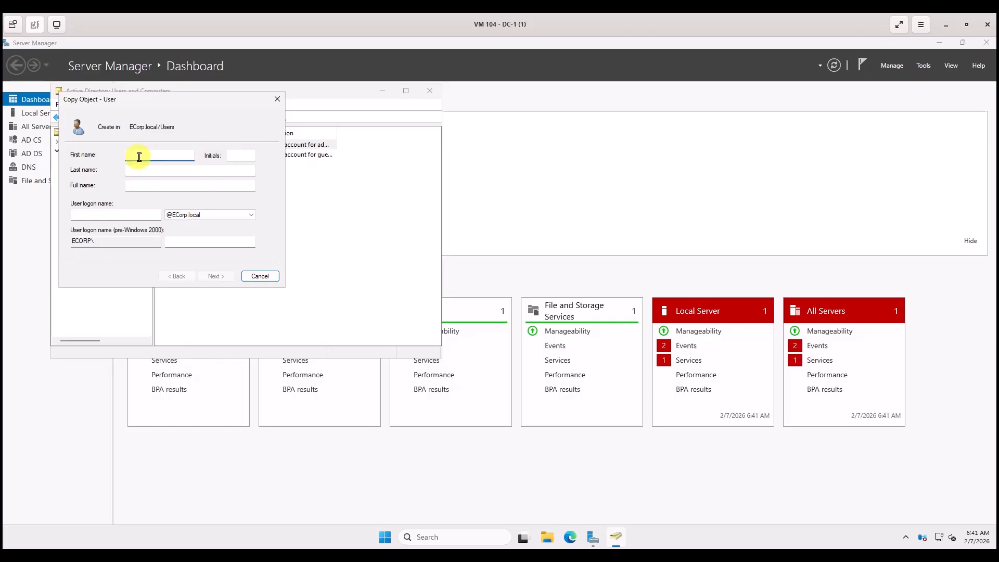
type("SQL")
left_click(136, 169)
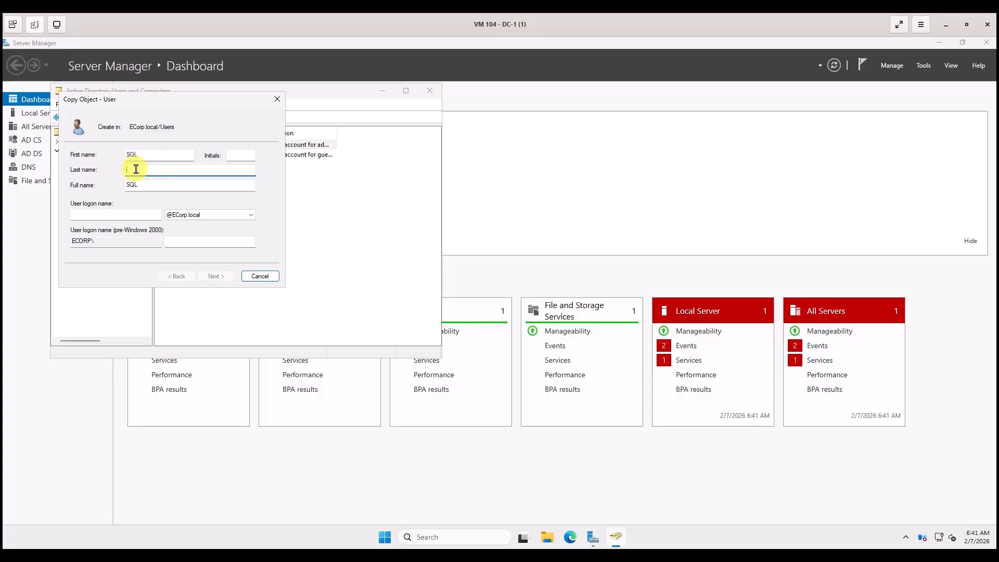
type("Service")
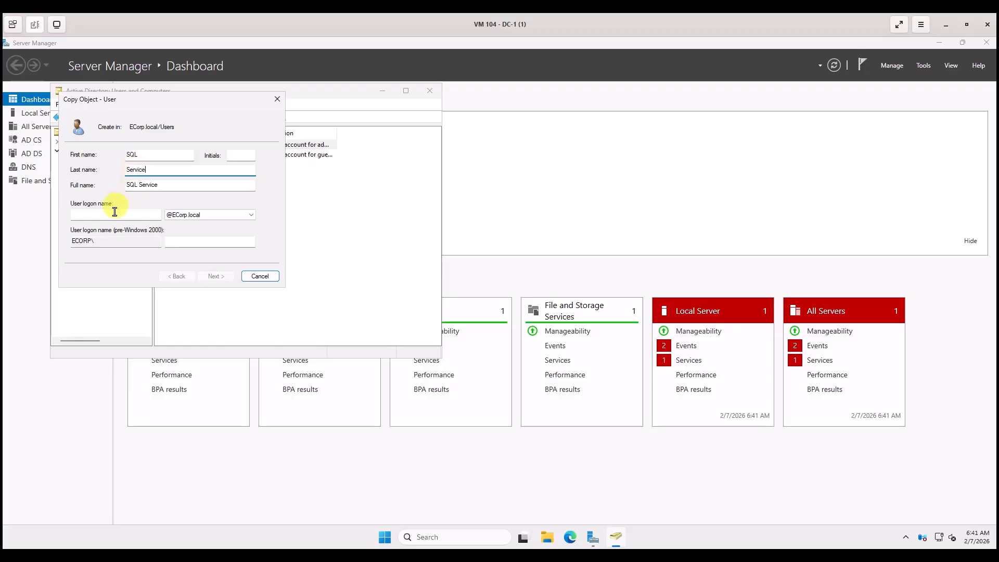
left_click(87, 216)
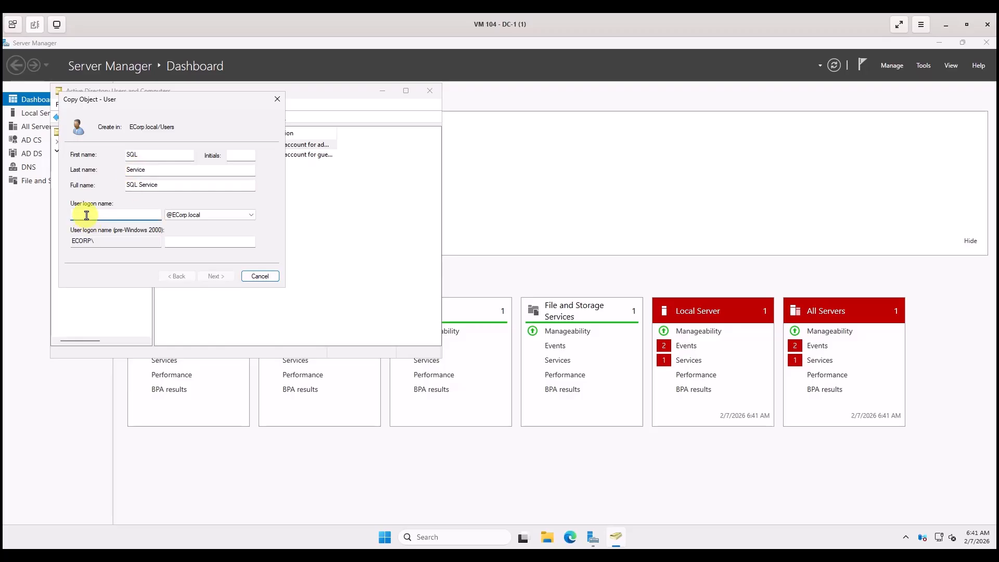
type("SQLServic")
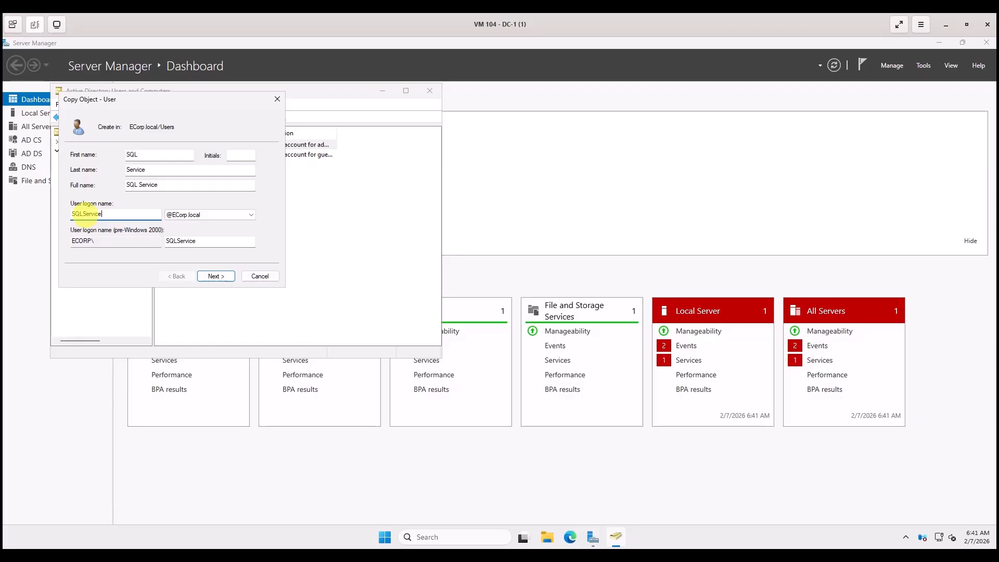
type("e")
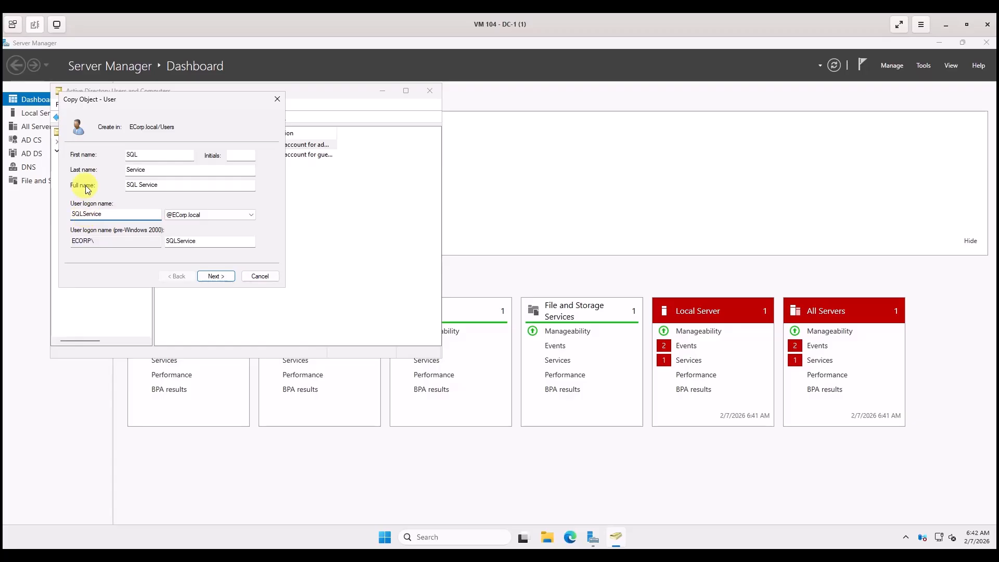
Enter and confirm the SQL Service password, fixing a typo, and finish the account.
left_click(216, 276)
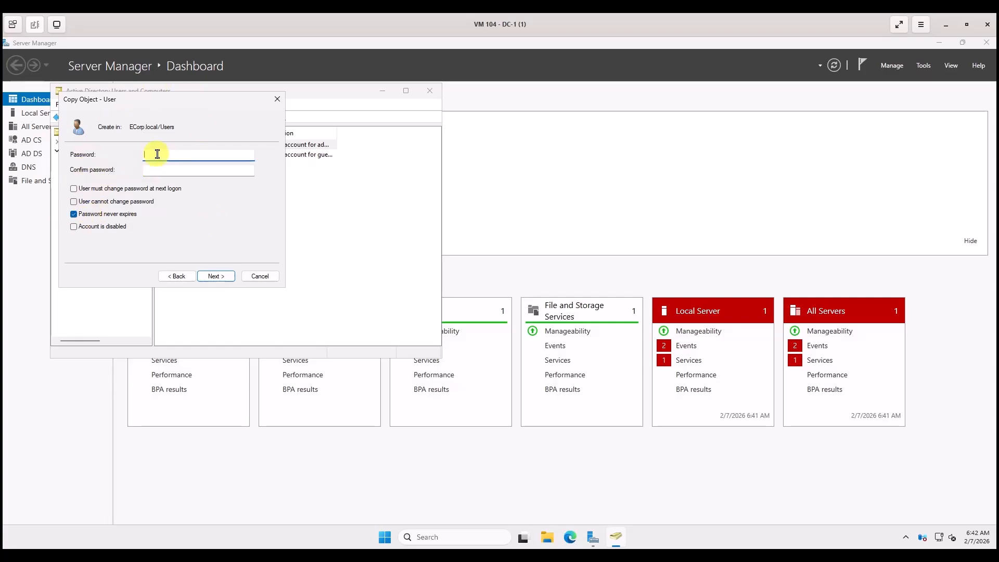
type("•••••••••")
key("ctrl+BackSpace")
type("••••••••••")
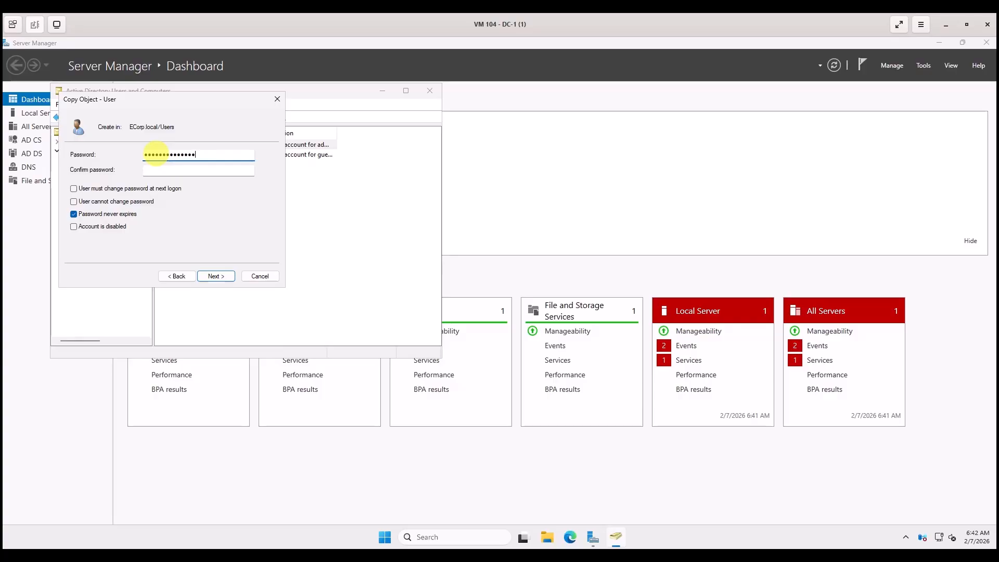
left_click(150, 169)
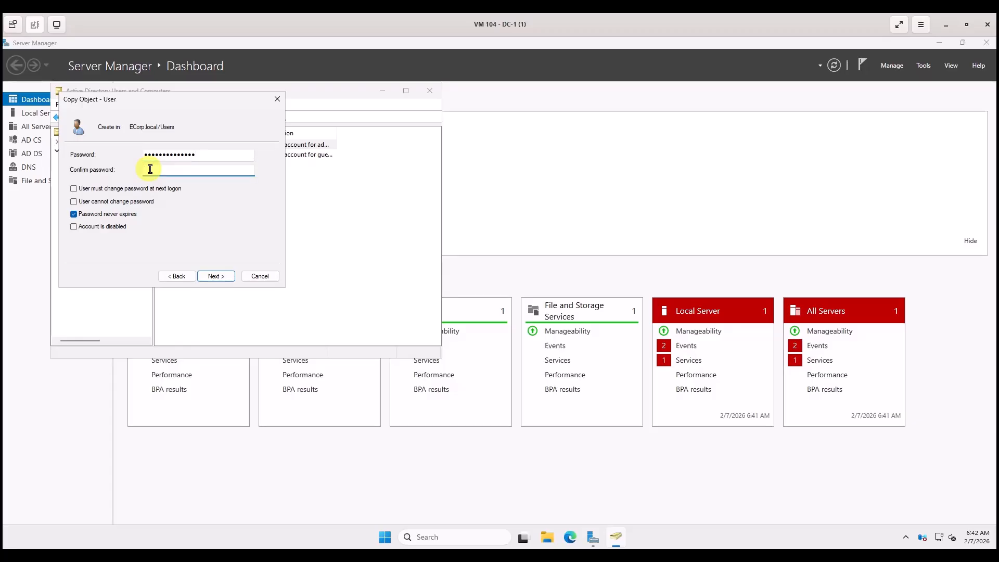
type("••••••••••")
left_click(216, 281)
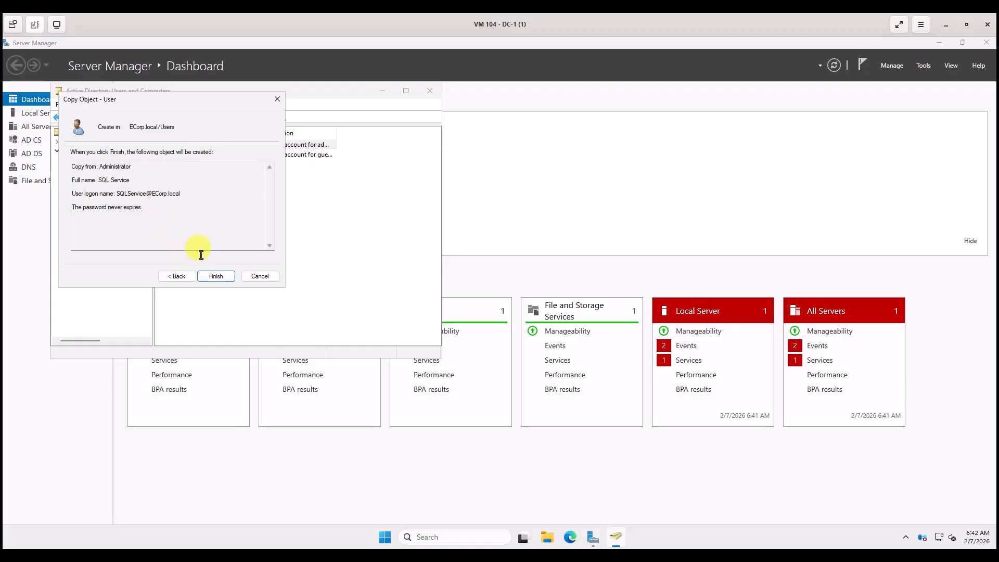
left_click(210, 279)
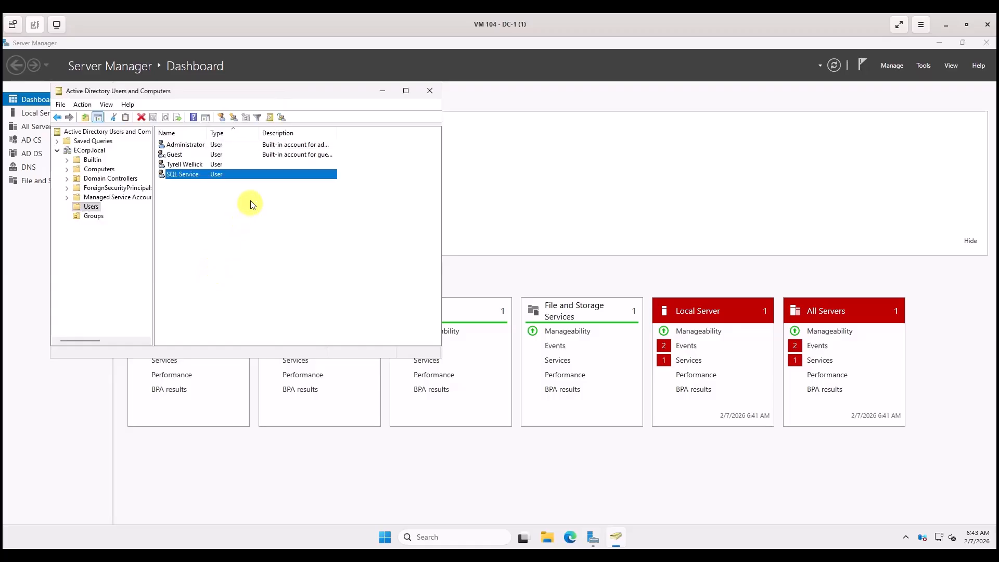
In SQL Service's properties, add a General-tab description stating the account's password.
right_click(192, 173)
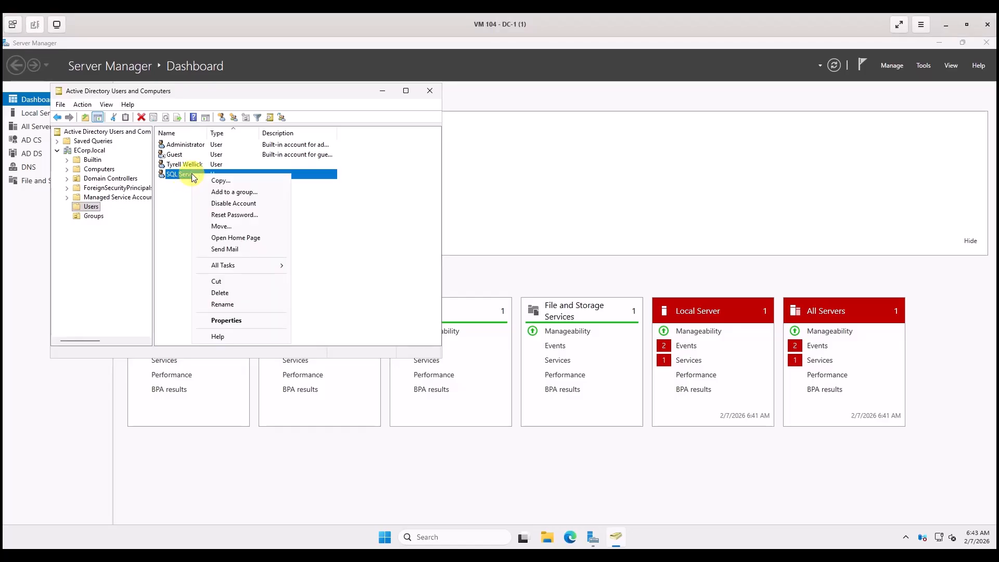
left_click(221, 320)
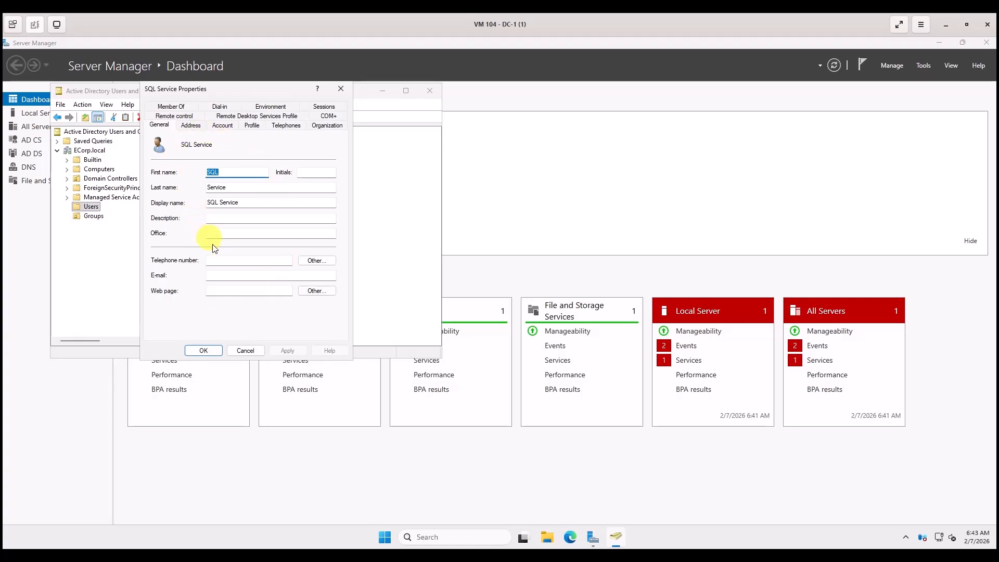
left_click(214, 219)
type("The")
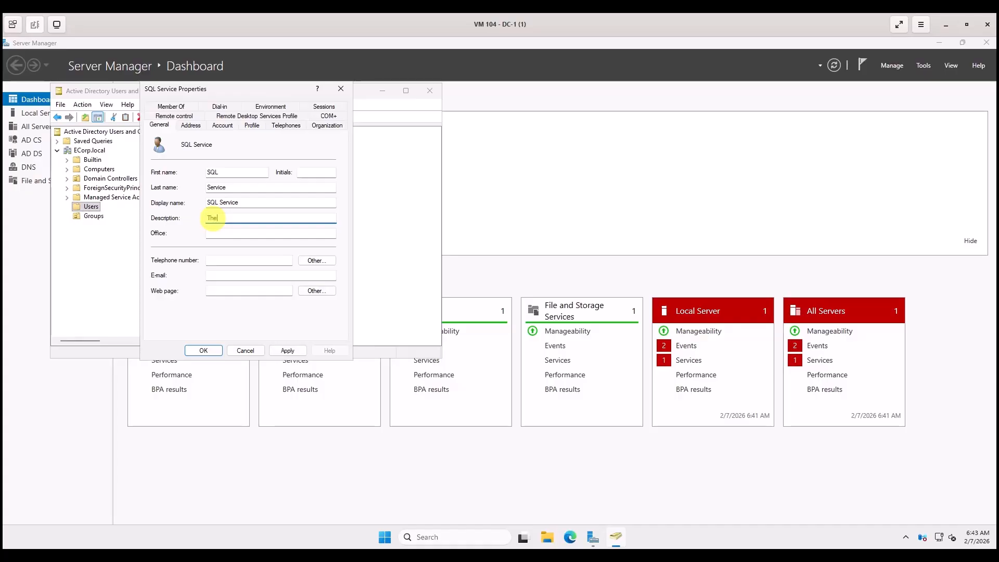
type(" password is MYpassword123#")
left_click(204, 350)
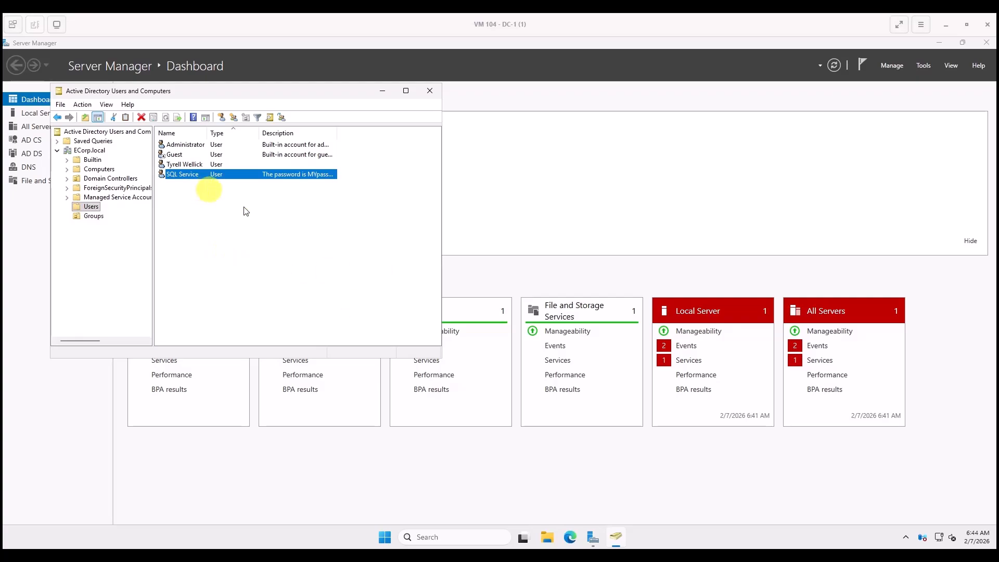
Start a new user in Users, entering the user's first name, last name and logon name.
right_click(226, 232)
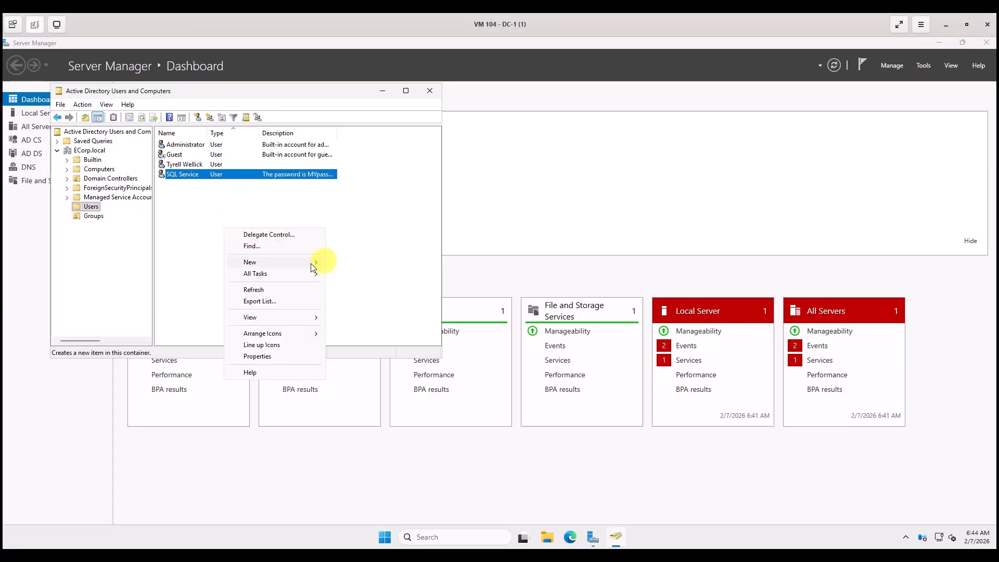
mouse_move(312, 265)
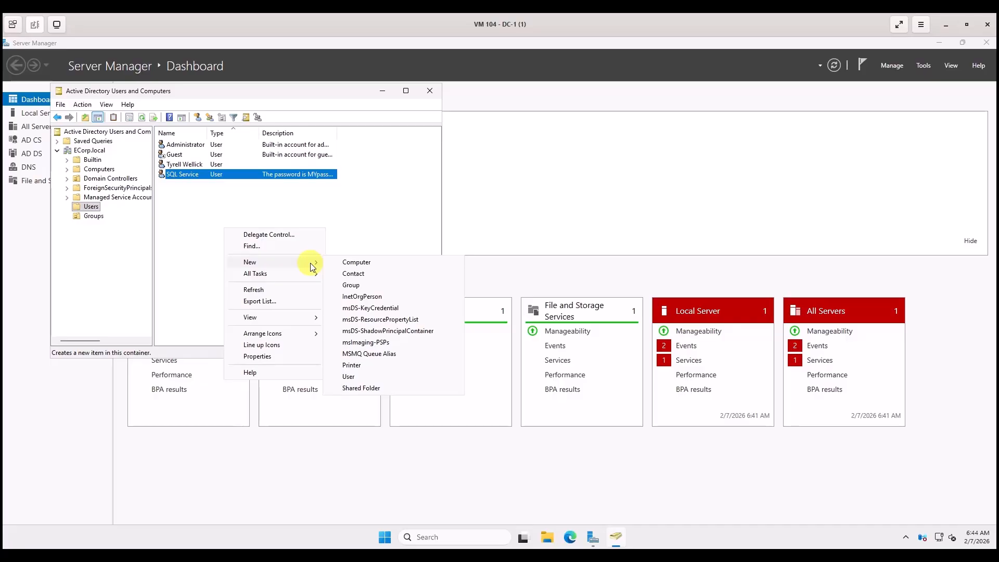
left_click(351, 376)
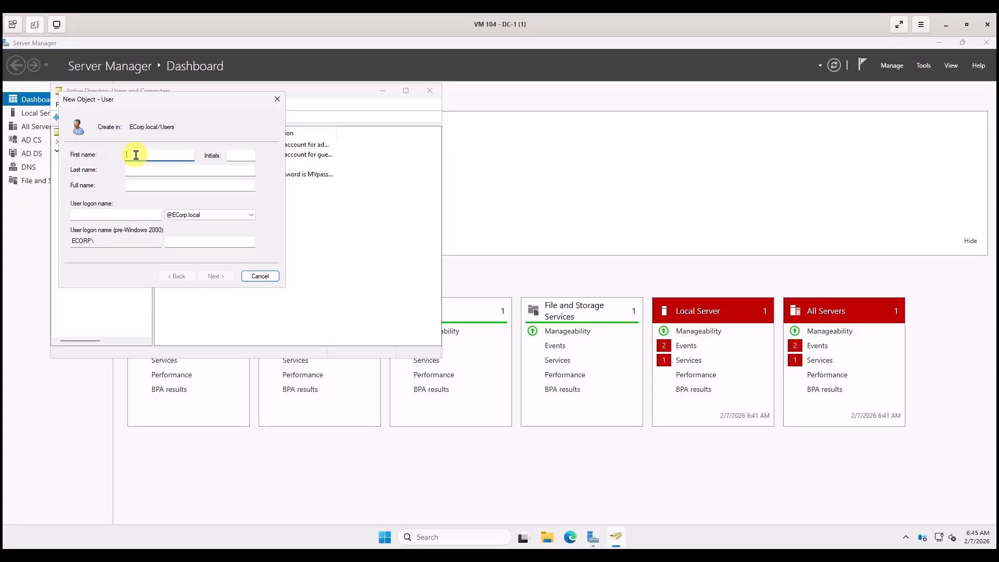
type("Phillip")
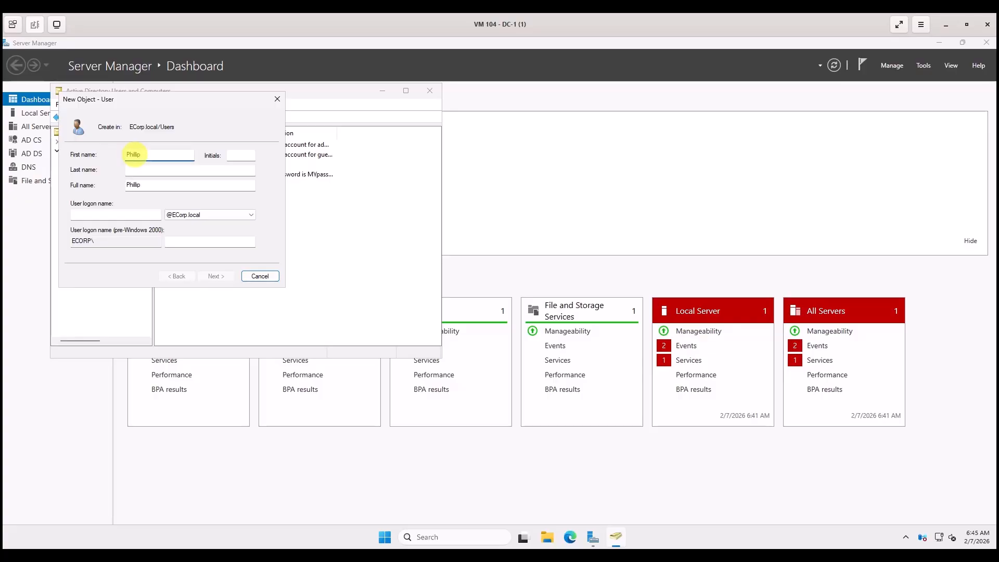
left_click(143, 171)
type("Price")
left_click(83, 215)
type("p")
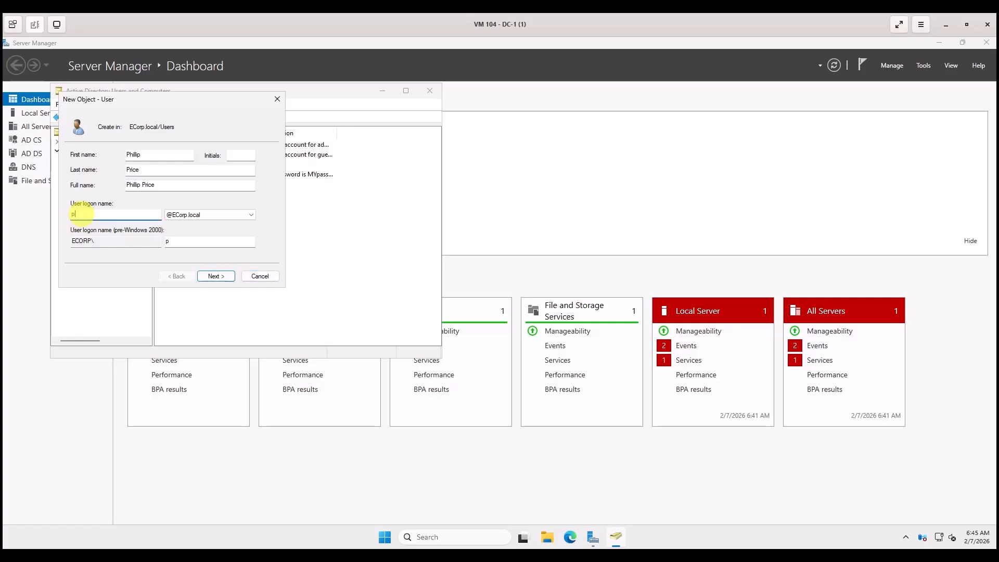
type("price")
Set the password to never expire and dismiss the conflicting password options warning.
left_click(214, 276)
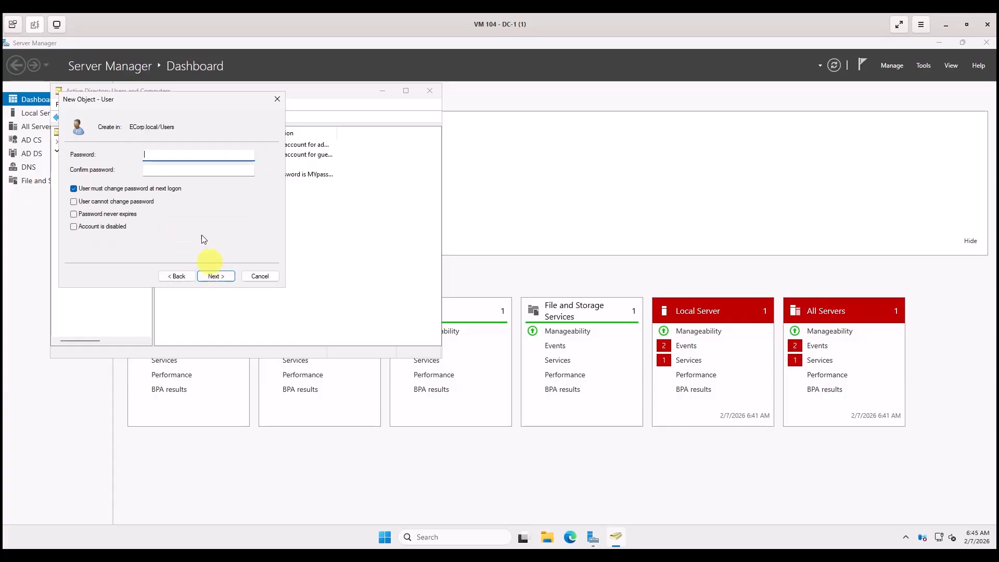
left_click(74, 215)
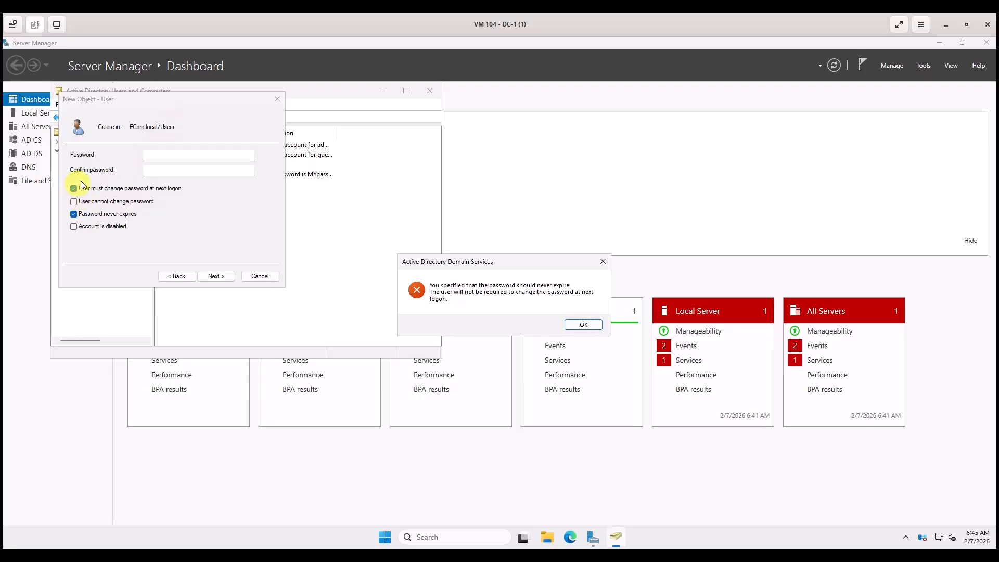
left_click(74, 189)
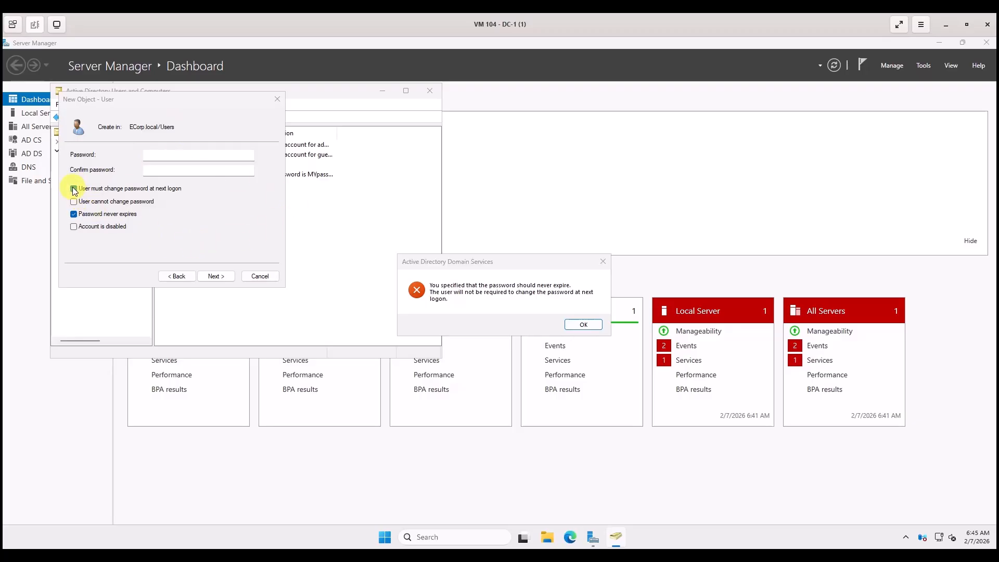
left_click(76, 214)
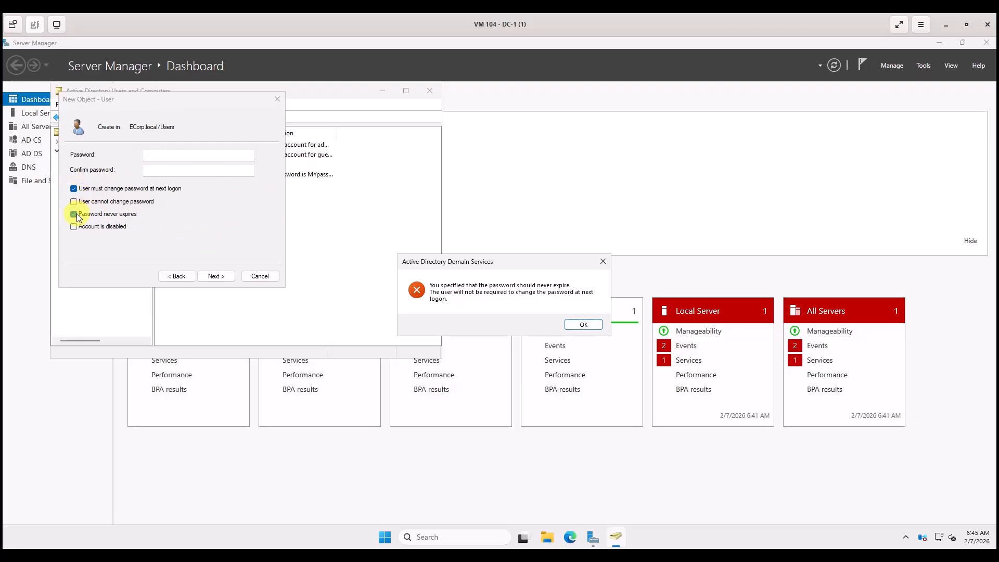
left_click(583, 324)
Enter and confirm the user's password, then finish creating the account.
left_click(161, 154)
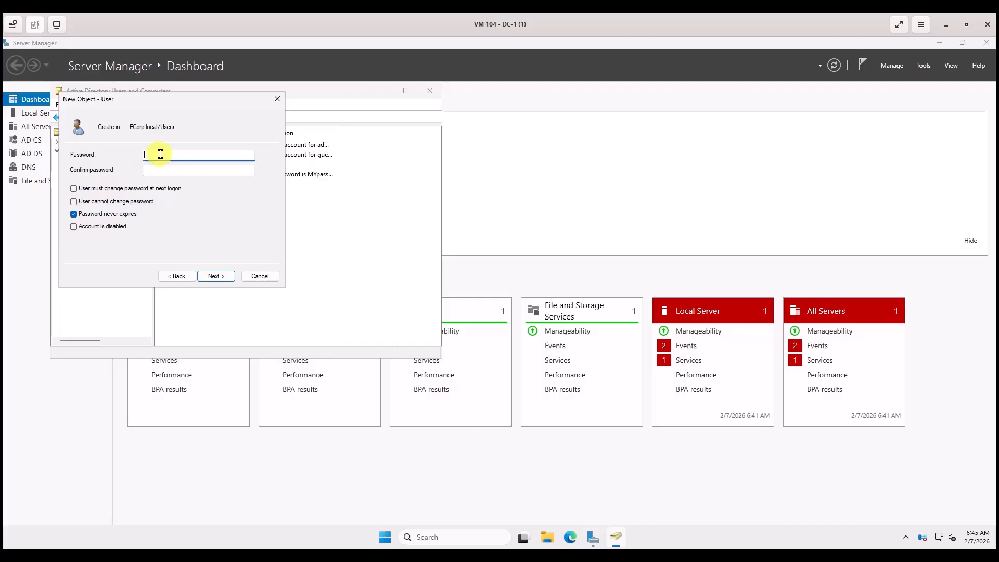
type("MYpasswo")
left_click(158, 172)
type("MYpassw")
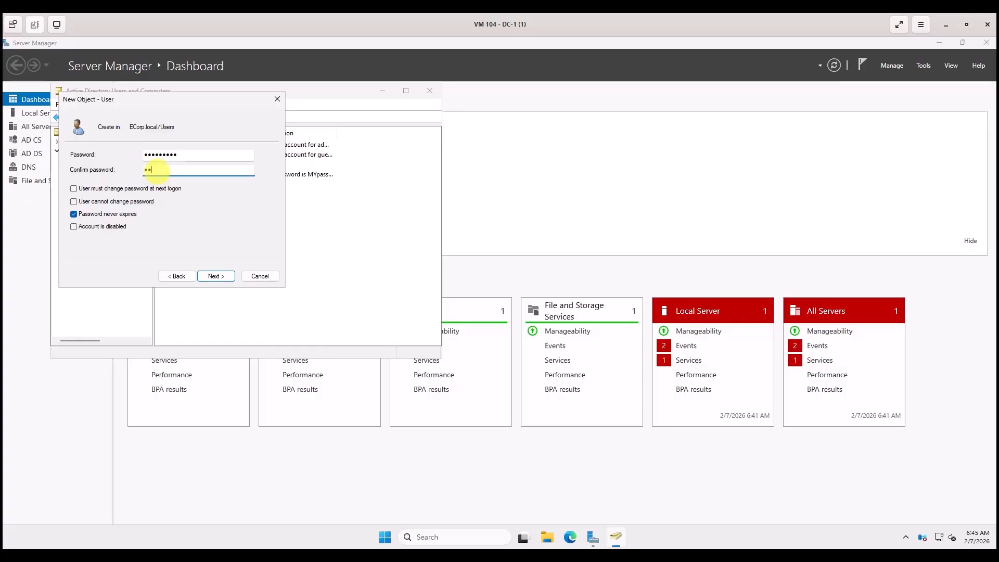
type("o")
left_click(212, 276)
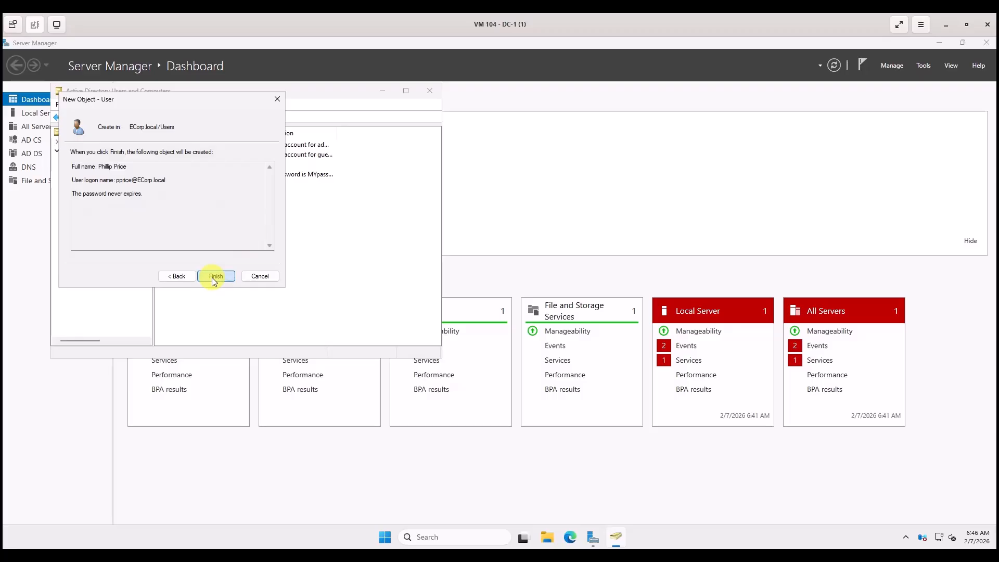
left_click(213, 278)
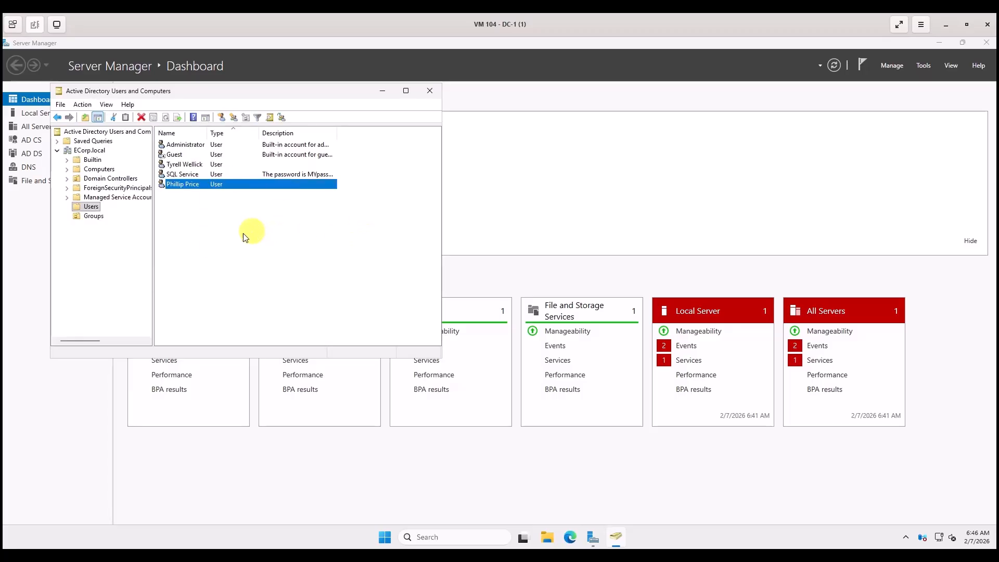
Start another new user in Users, entering the user's first name, last name and logon name.
right_click(228, 244)
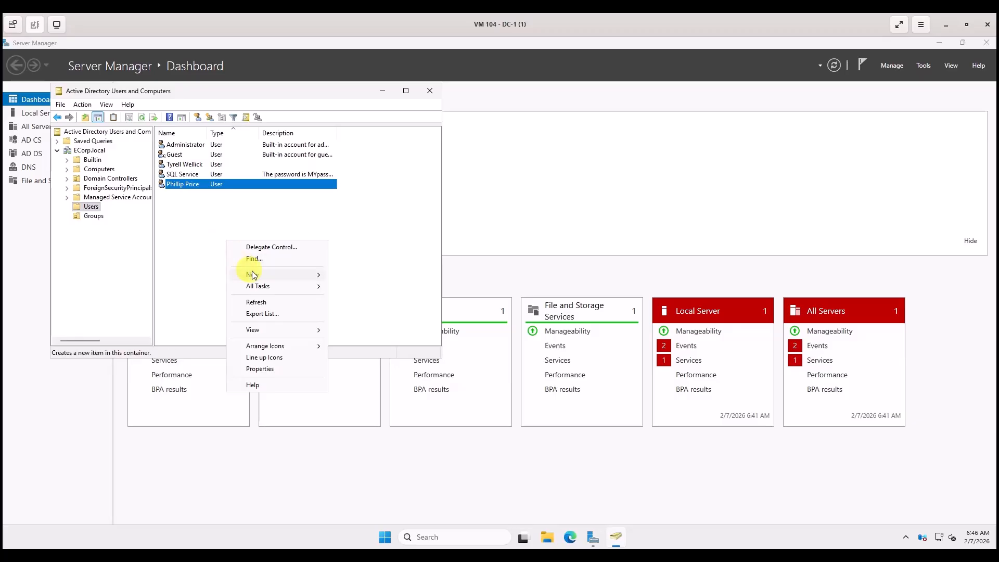
mouse_move(285, 275)
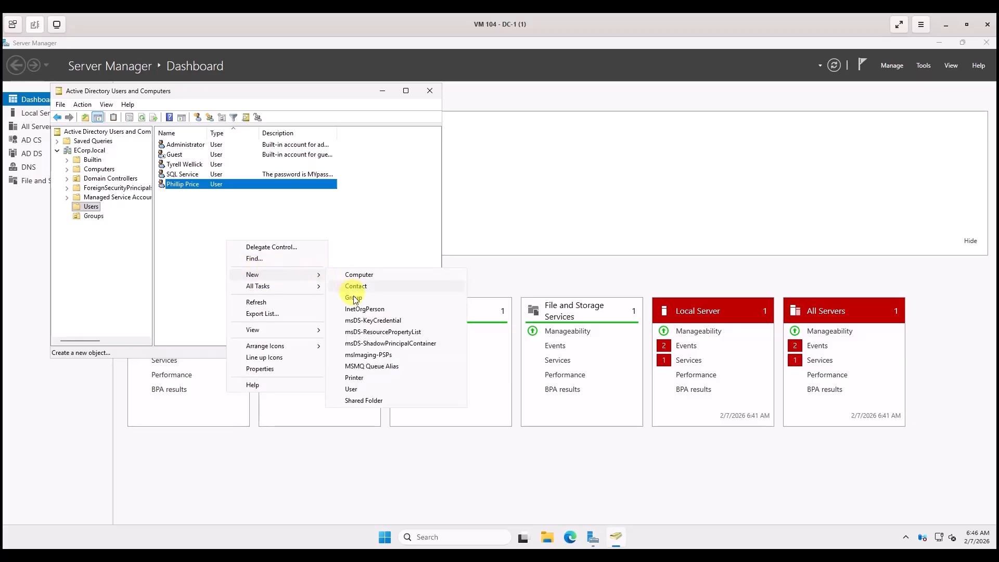
left_click(354, 392)
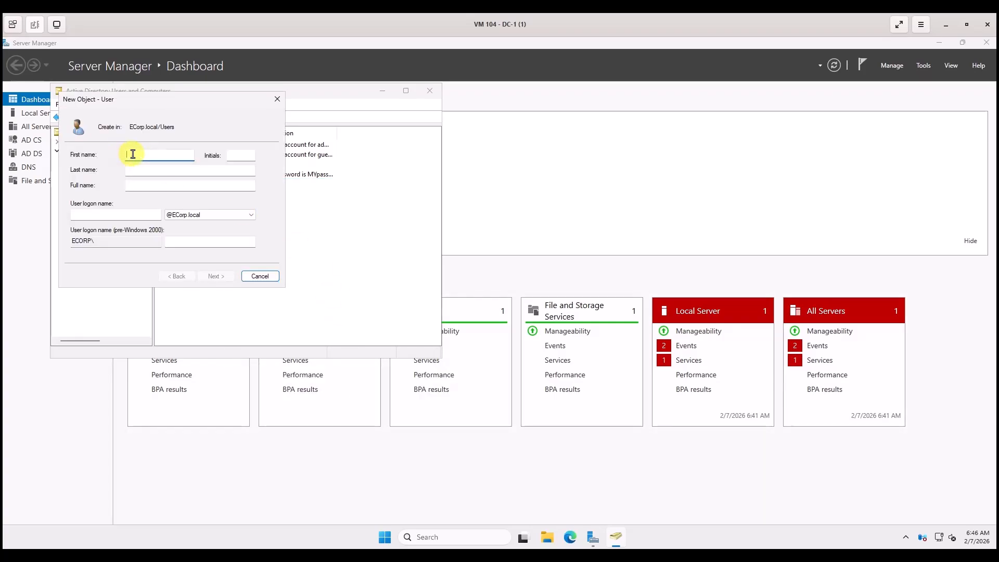
type("Terry")
left_click(133, 173)
type("Colby")
left_click(82, 214)
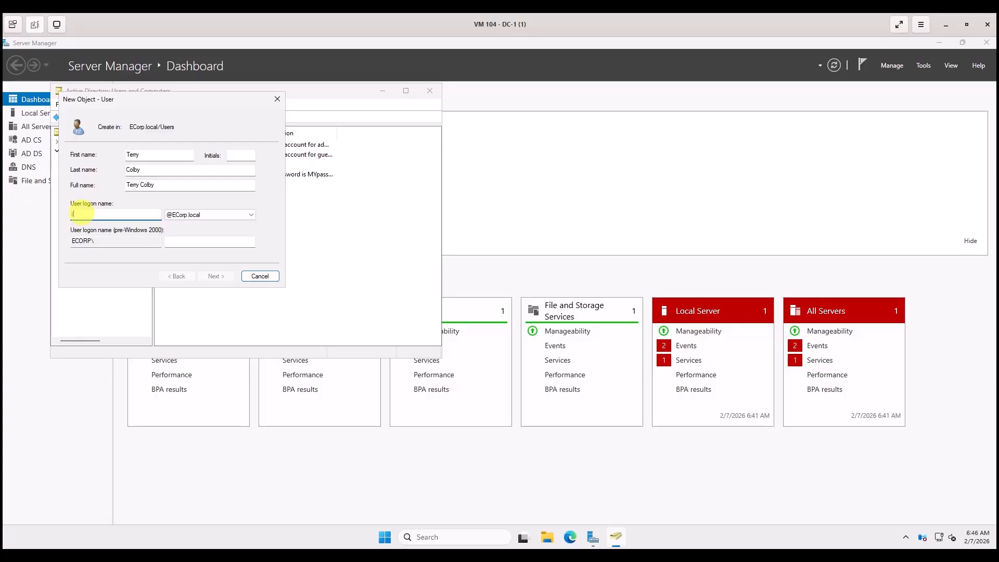
type("tcolby")
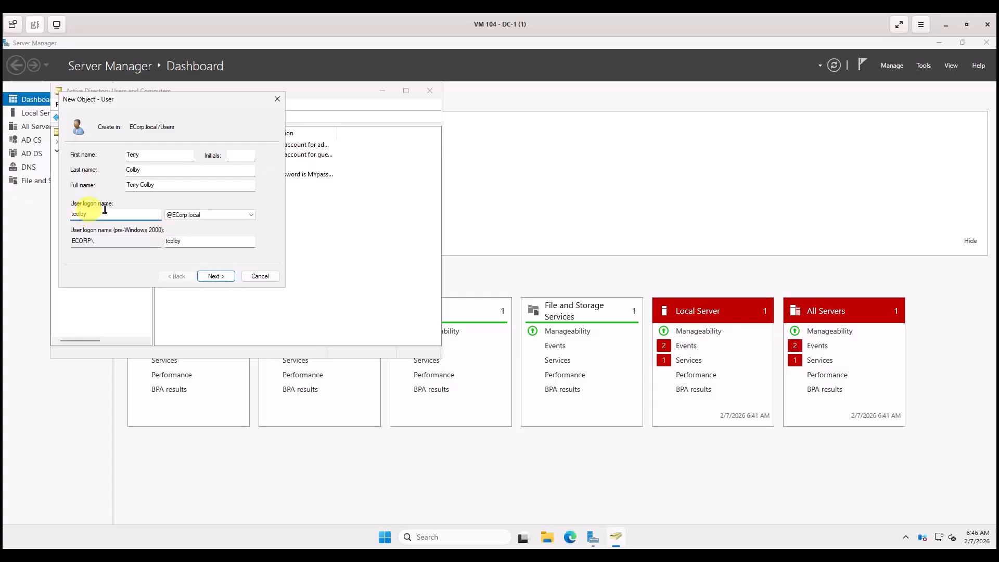
Clear 'must change password', tick 'Password never expires', set the password, and finish.
left_click(208, 277)
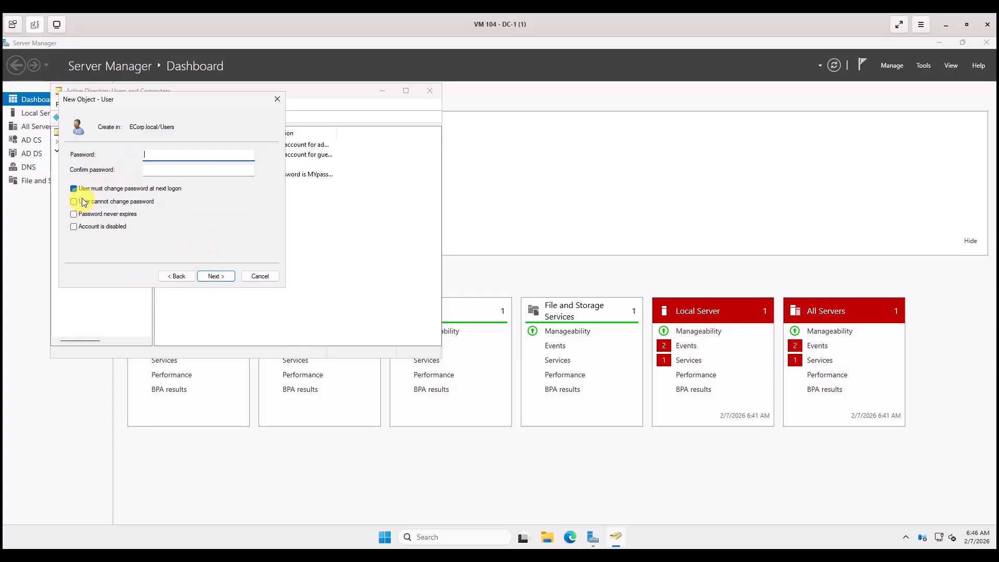
left_click(74, 191)
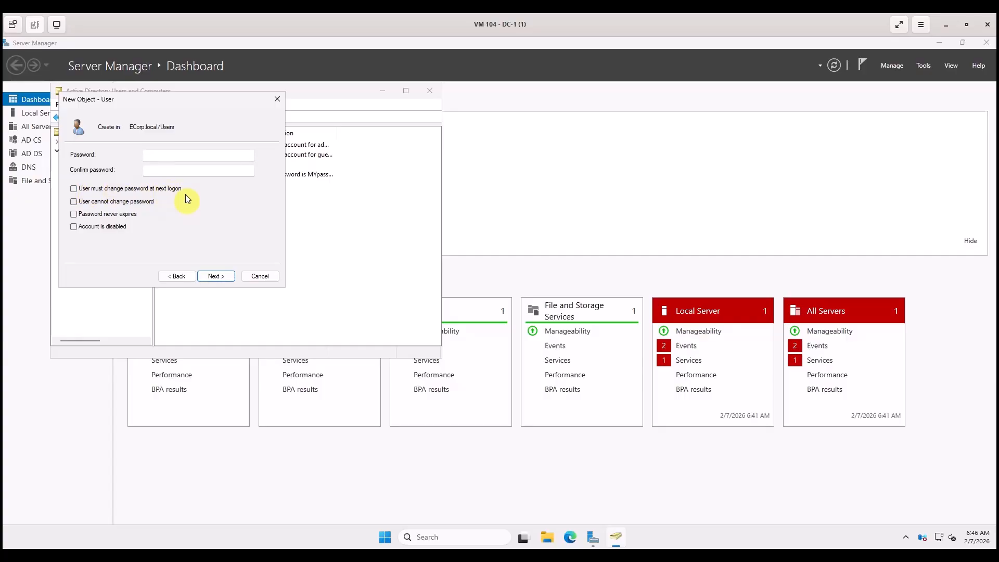
left_click(74, 215)
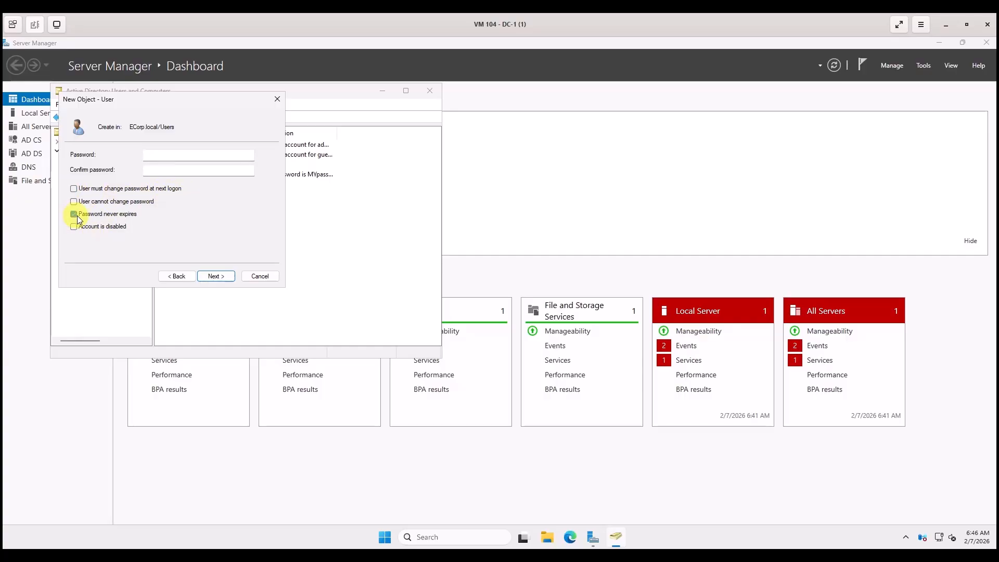
left_click(157, 155)
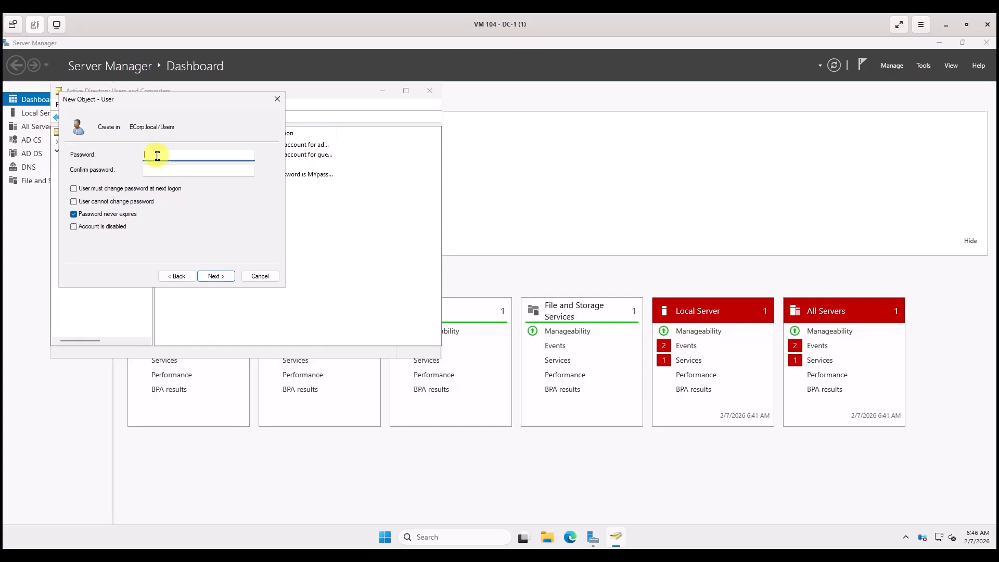
type("**********")
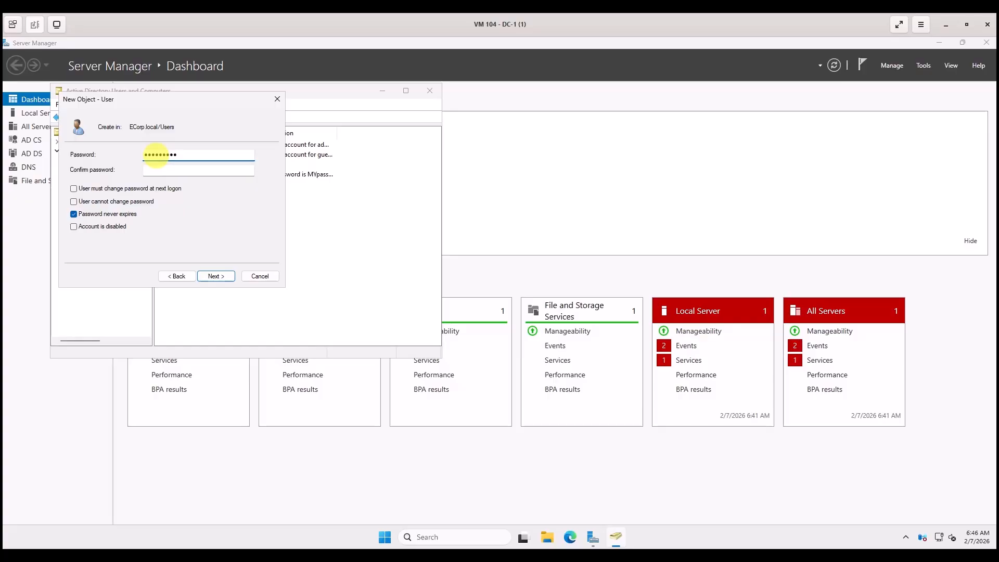
left_click(159, 171)
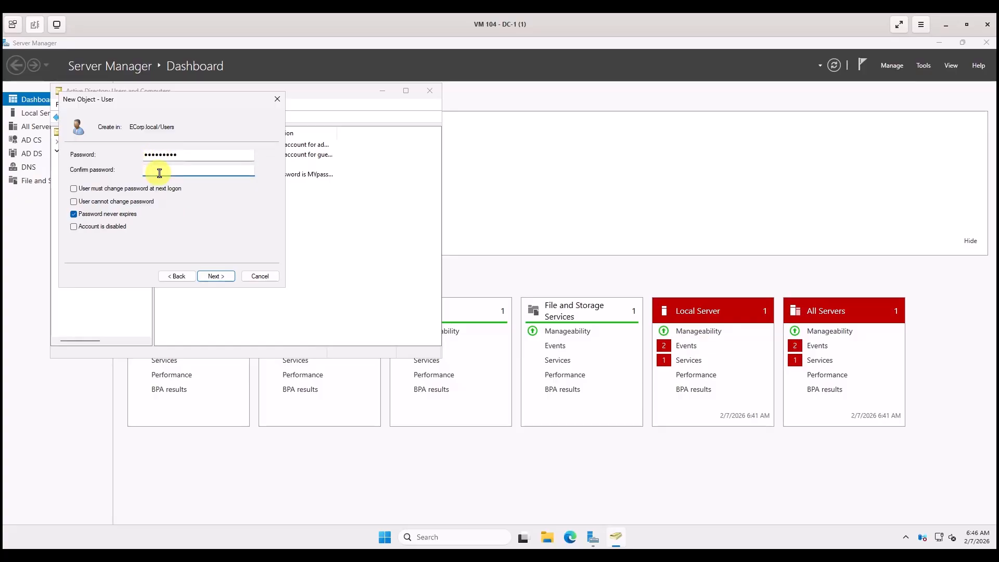
type("********")
left_click(217, 276)
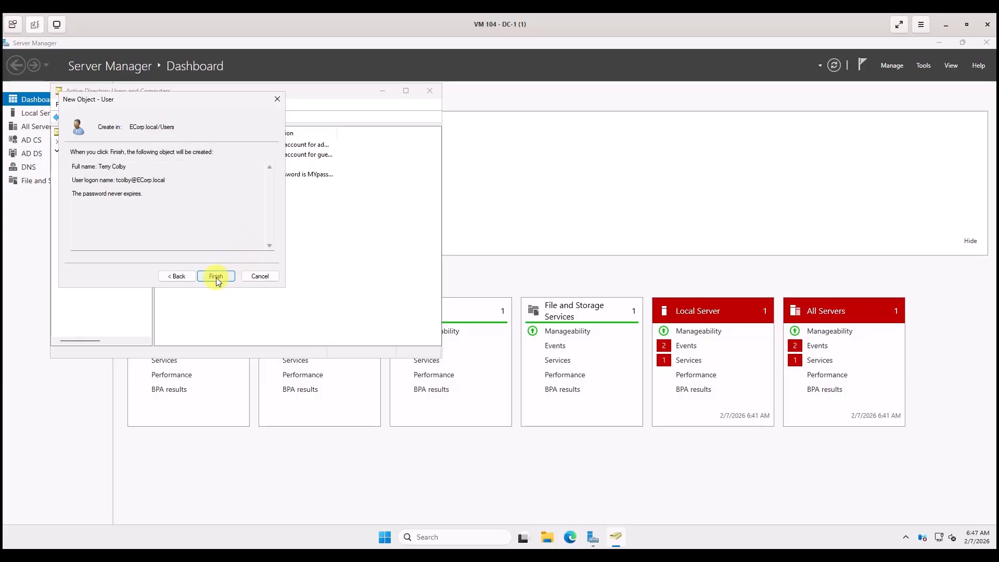
left_click(216, 276)
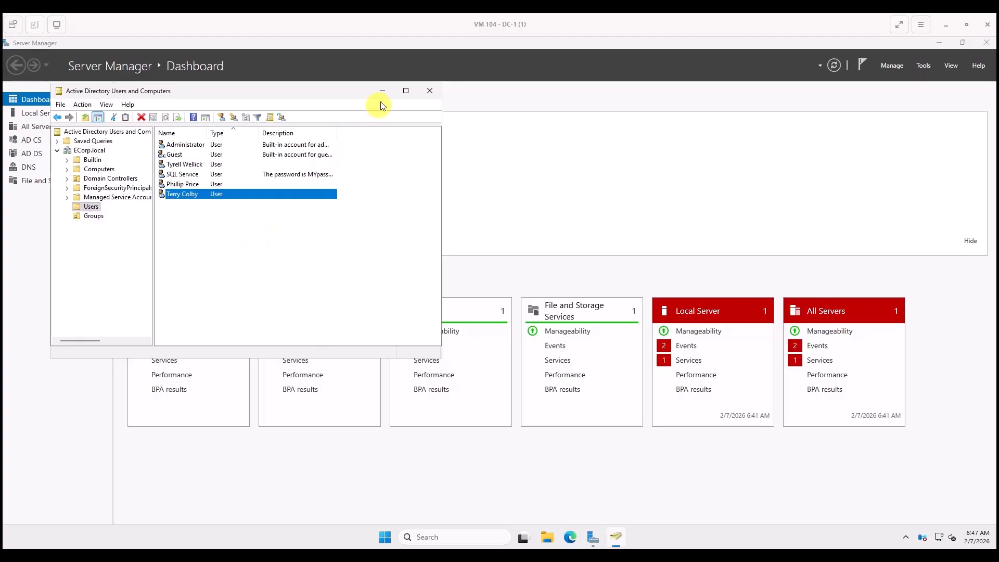
Close ADUC and show the File and Storage Services Shares page listing NETLOGON and SYSVOL.
left_click(426, 92)
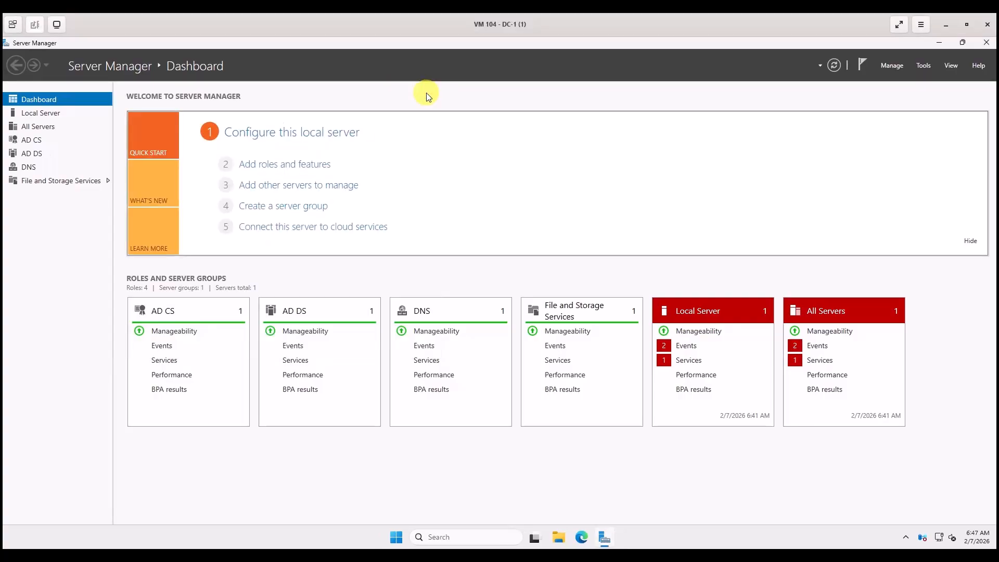
left_click(54, 180)
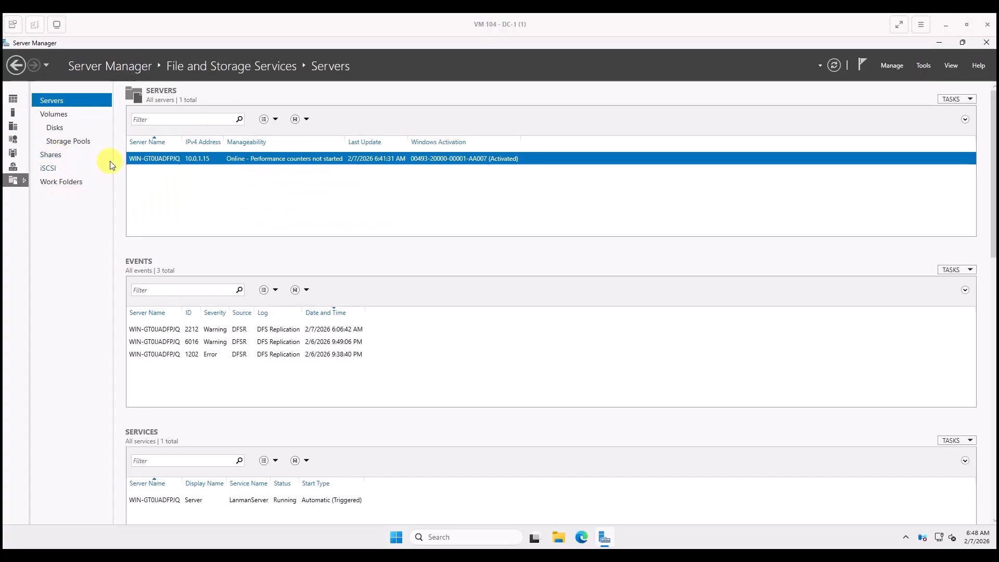
left_click(55, 155)
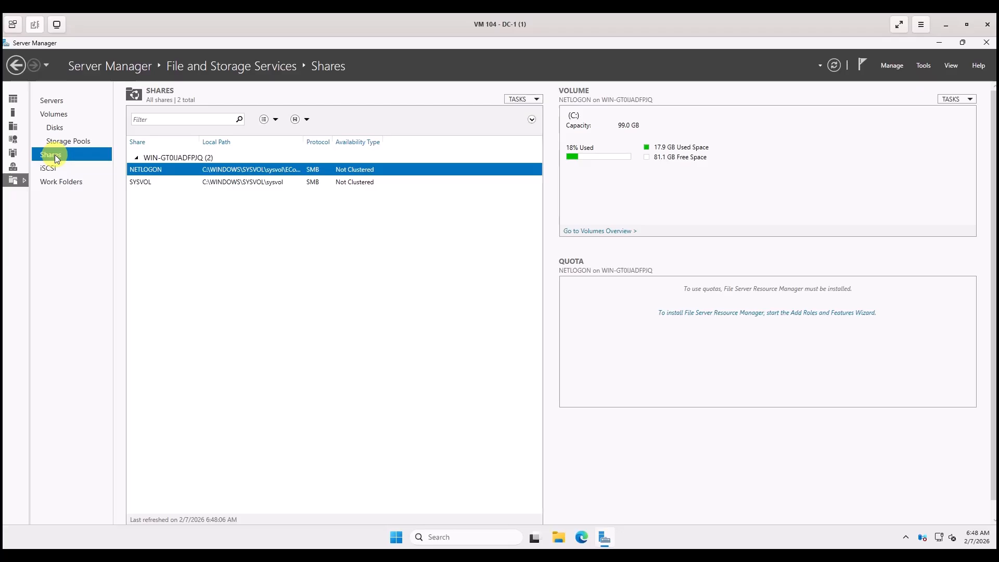
left_click(537, 100)
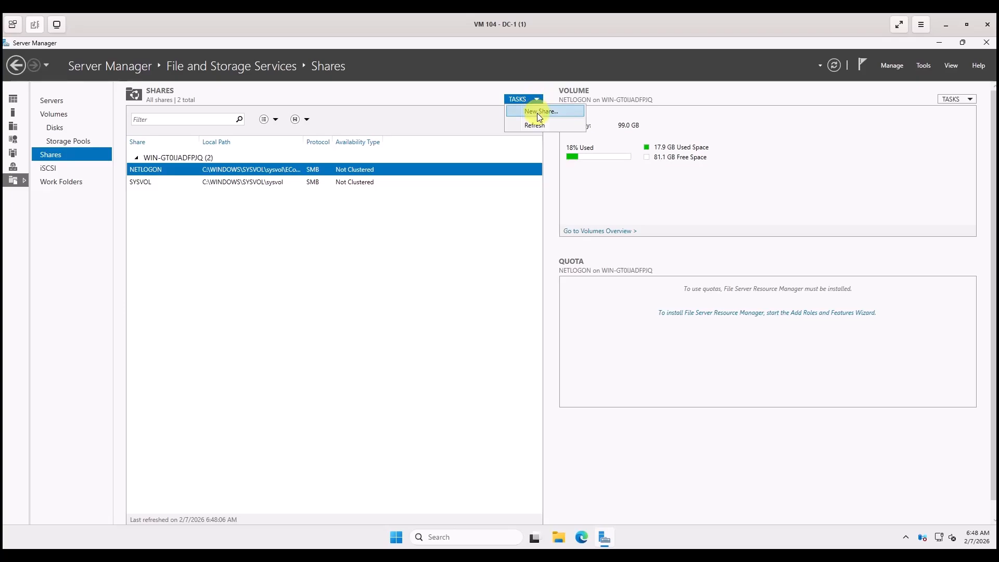
Start a New SMB Share - Quick on the server's C: volume, reaching the share name step.
left_click(538, 112)
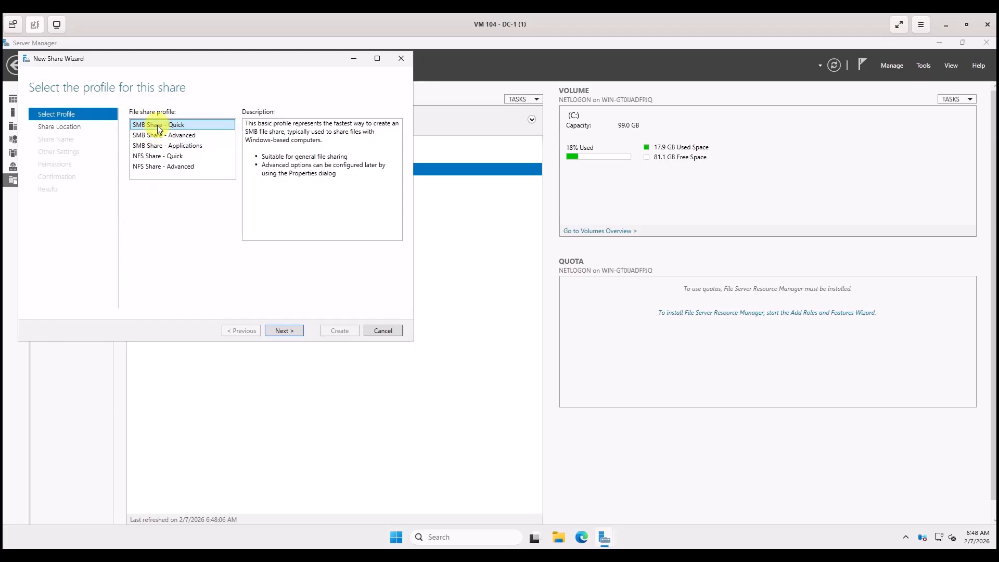
left_click(278, 332)
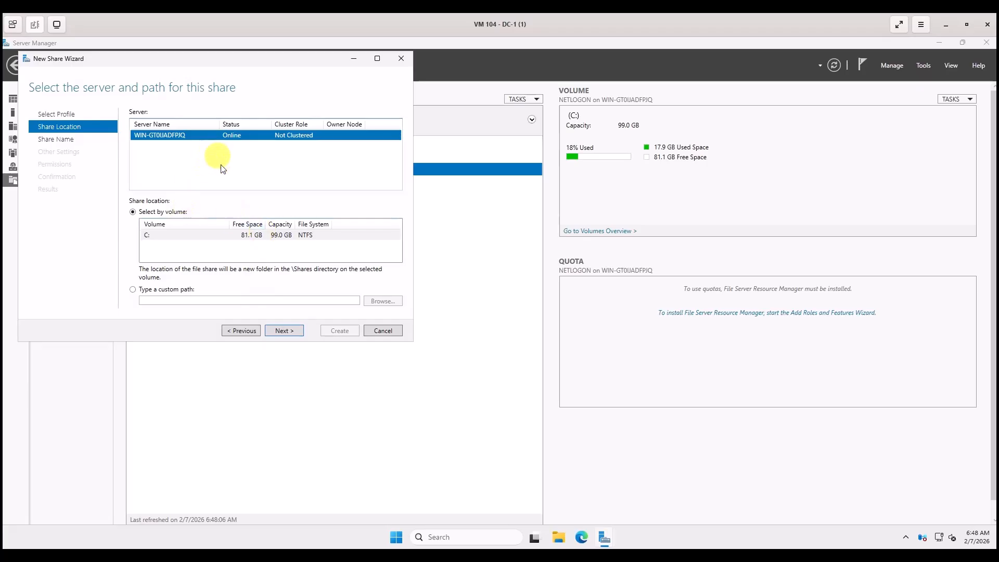
left_click(288, 332)
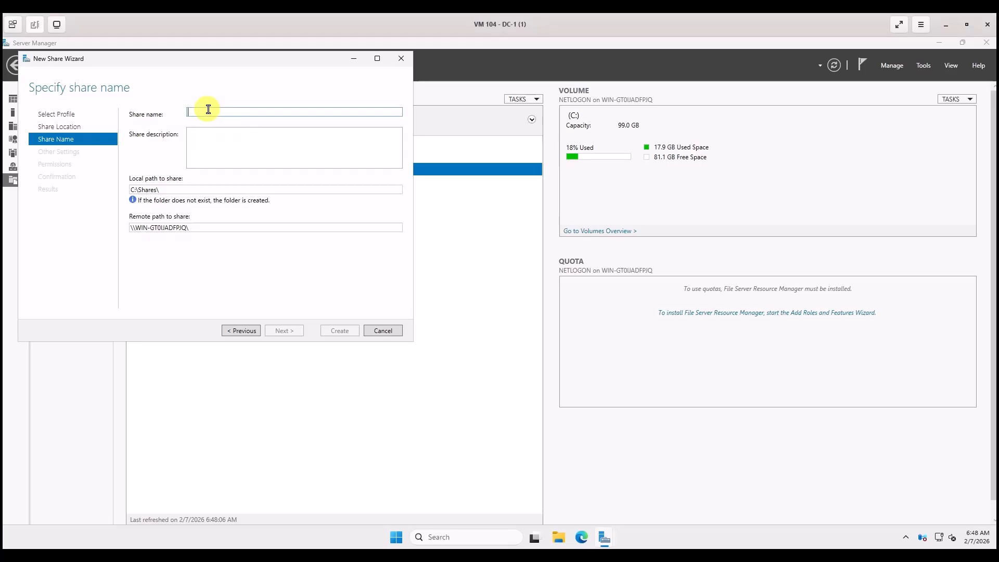
Name the share 'SteelMountain' and keep default settings and permissions through to confirmation.
type("Stell")
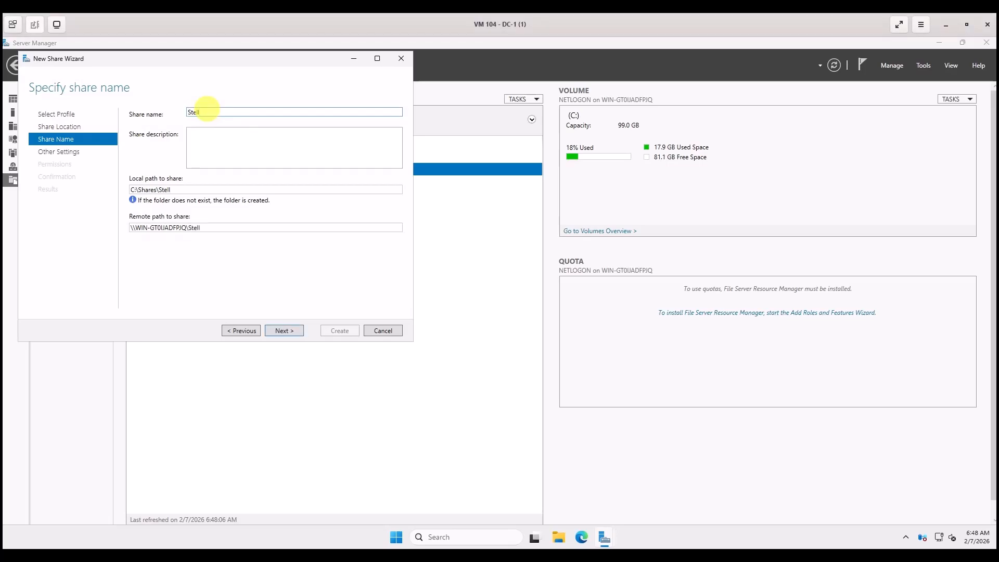
type("Mountain")
key("BackSpace")
type("e")
left_click(288, 332)
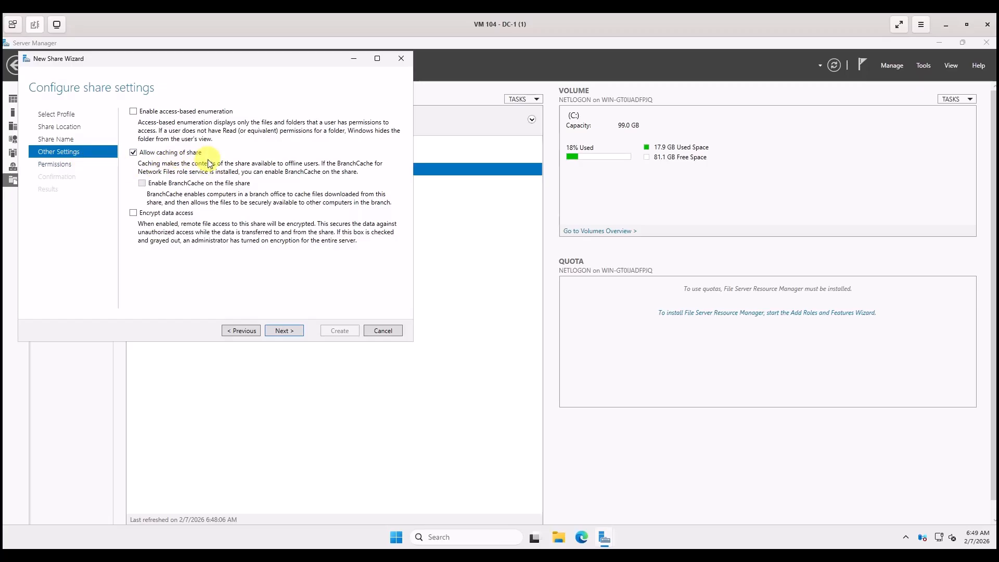
left_click(283, 329)
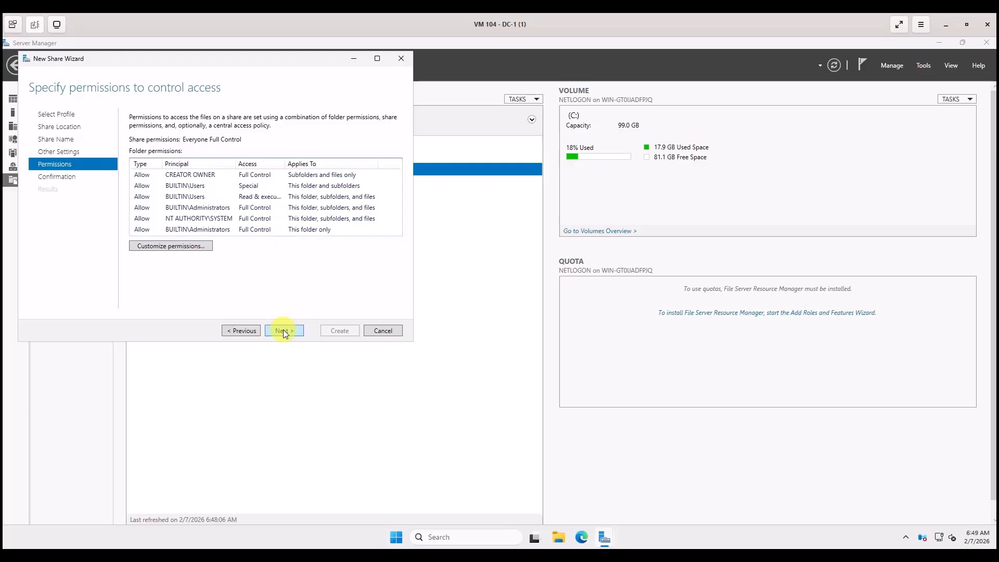
left_click(283, 331)
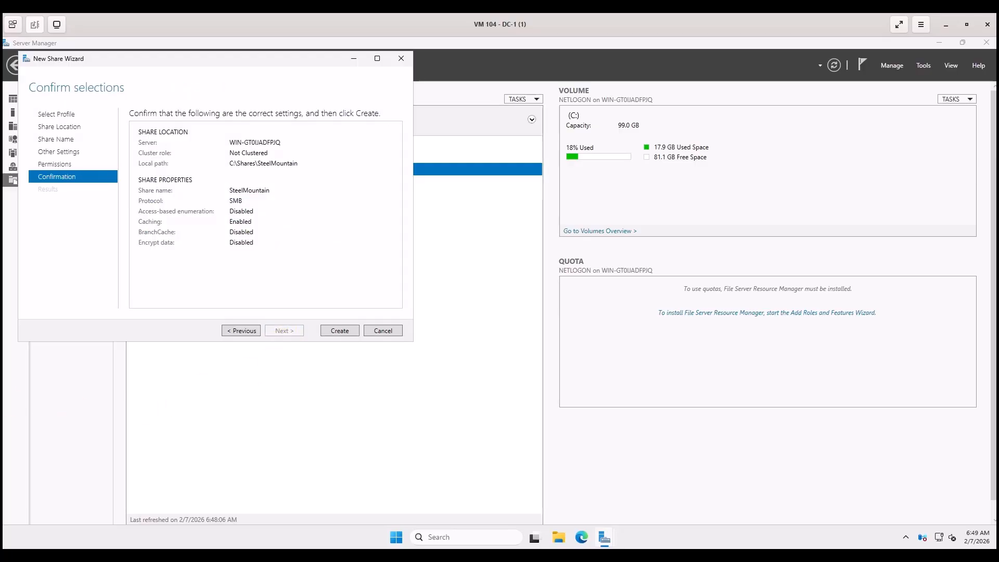
Create the SteelMountain share at C:\Shares\SteelMountain and close the finished wizard.
left_click(338, 332)
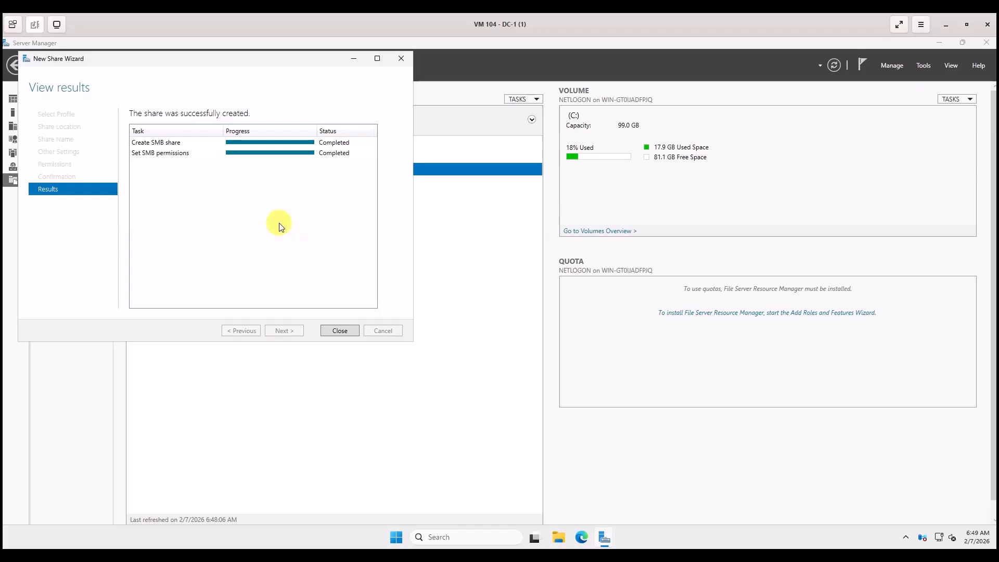
left_click(339, 330)
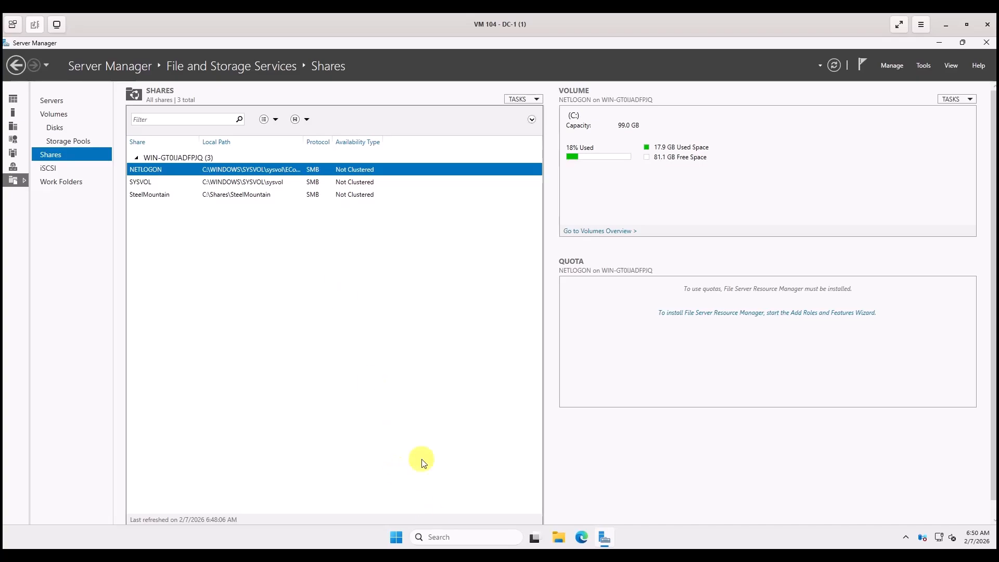
Search for cmd and run Command Prompt as administrator.
left_click(434, 541)
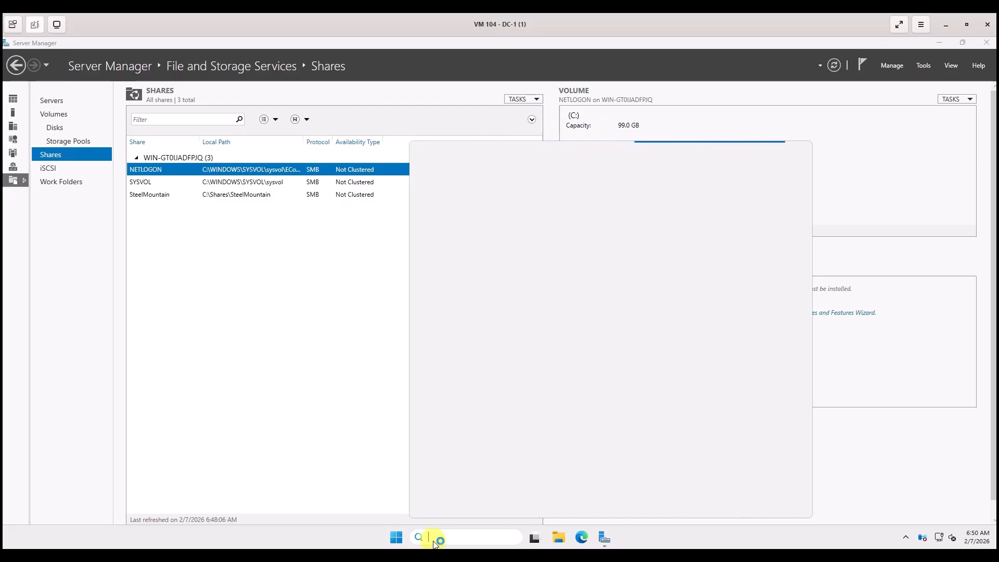
type("cmd")
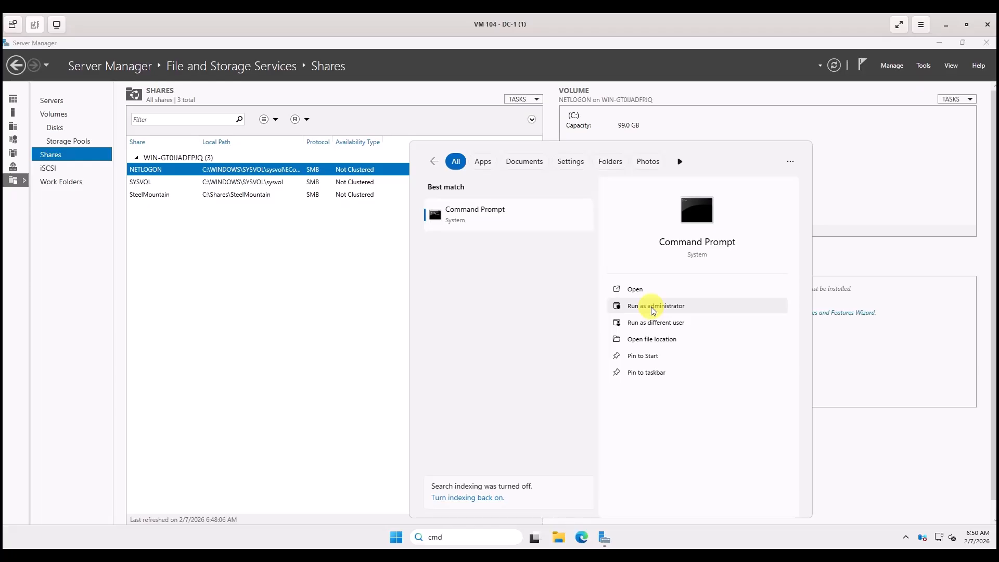
right_click(485, 222)
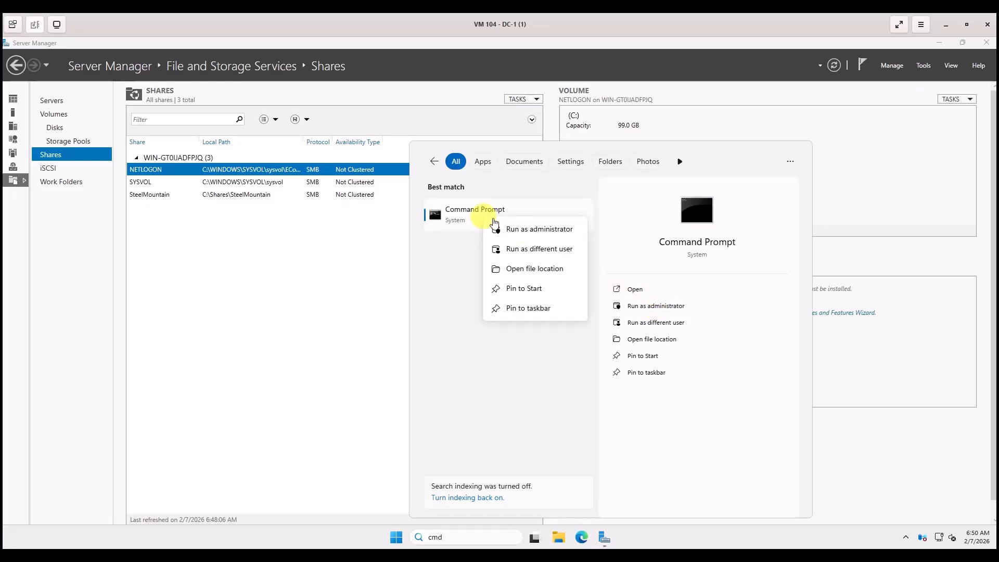
left_click(527, 236)
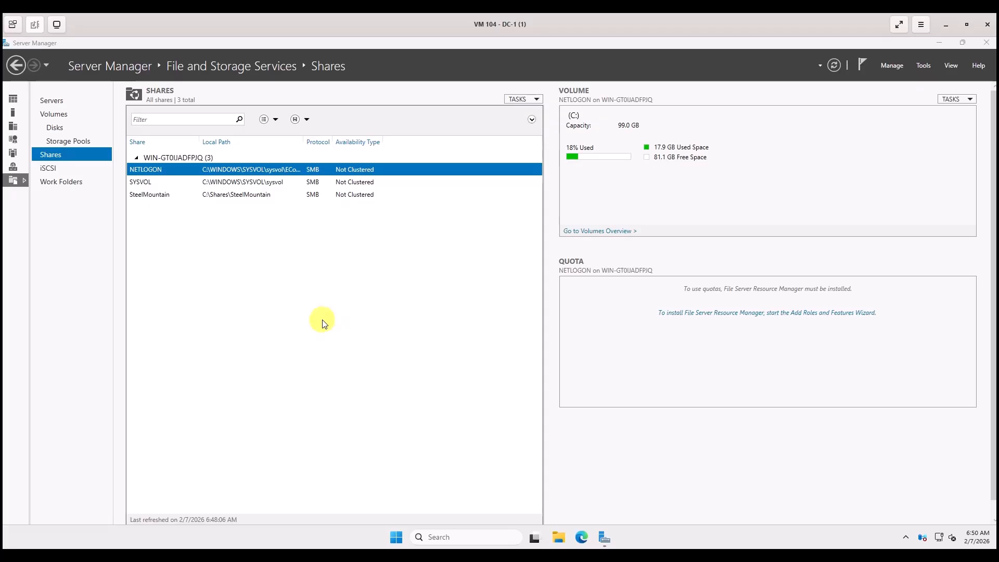
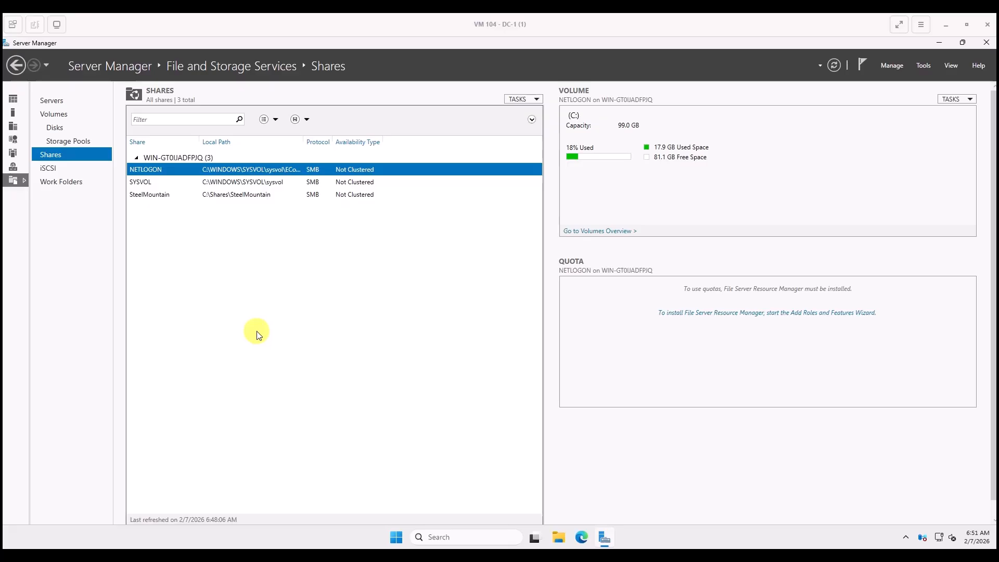
Search Windows for 'Group' and run Group Policy Management as administrator.
left_click(432, 537)
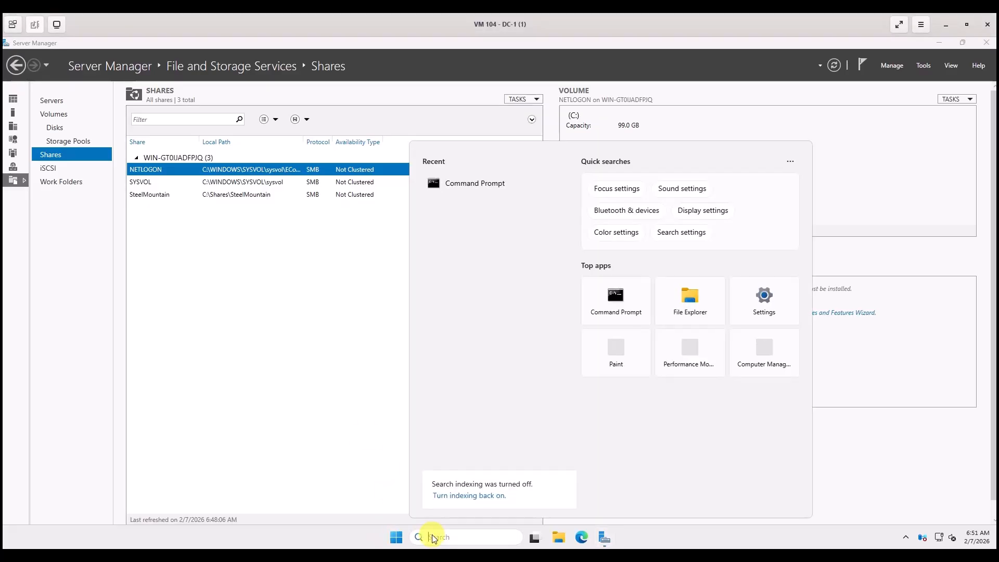
type("Group")
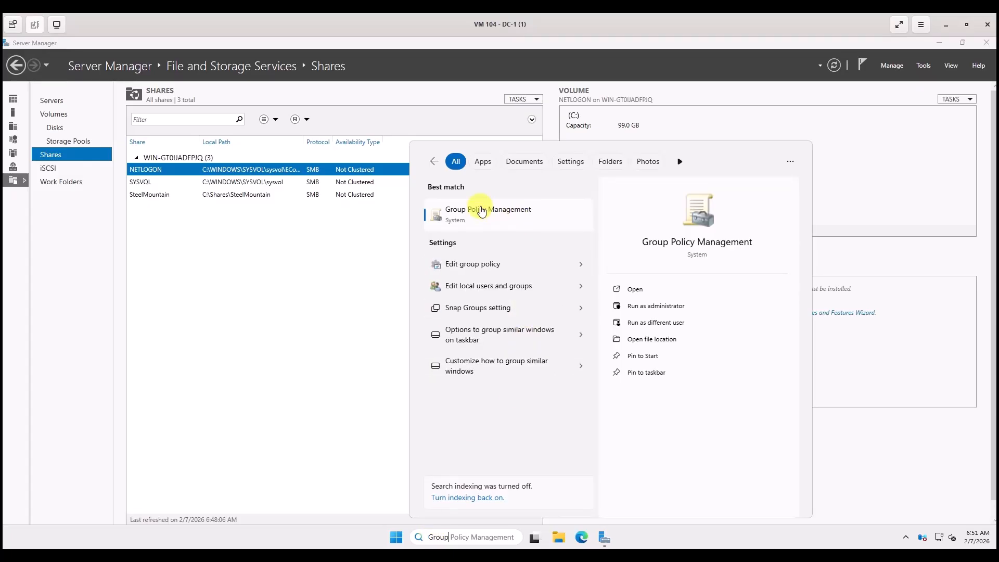
left_click(655, 306)
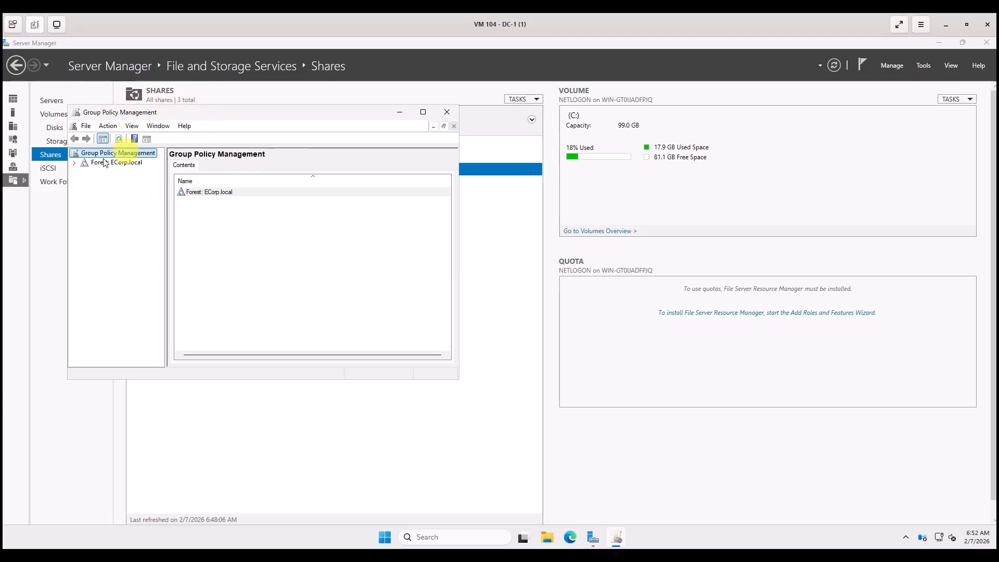
Expand Forest: ECorp.local and its Domains node, then select the ECorp.local domain.
left_click(76, 163)
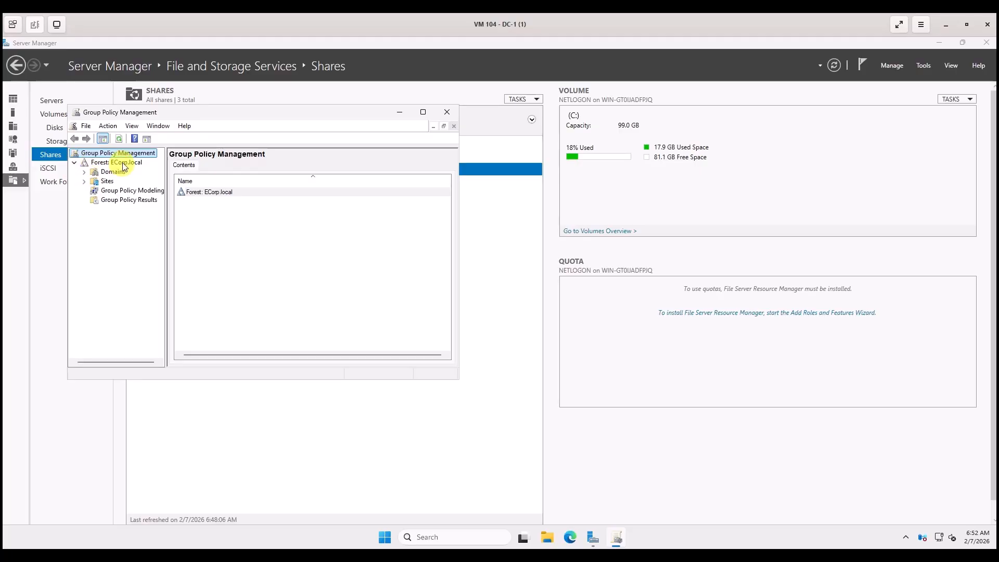
left_click(124, 163)
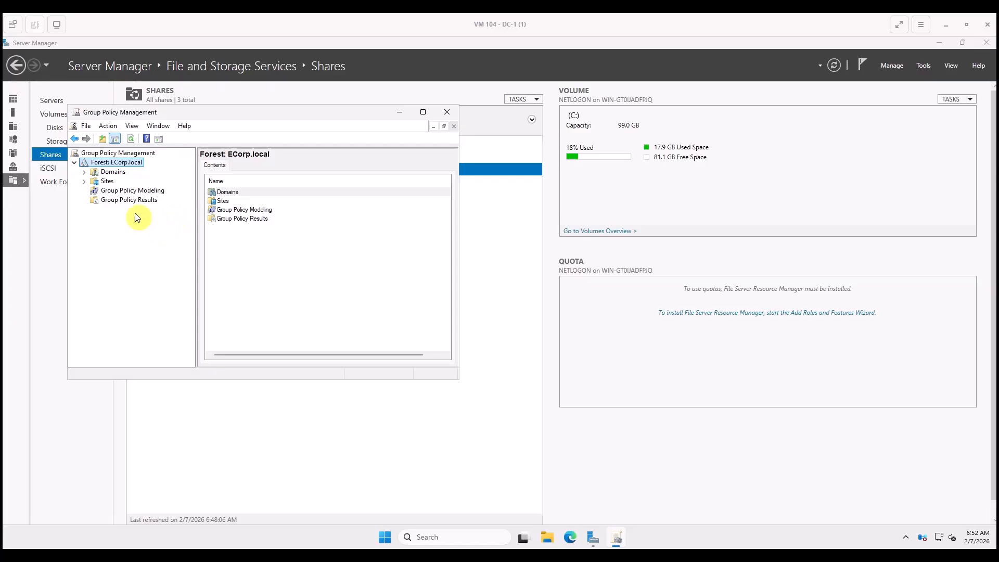
left_click(84, 172)
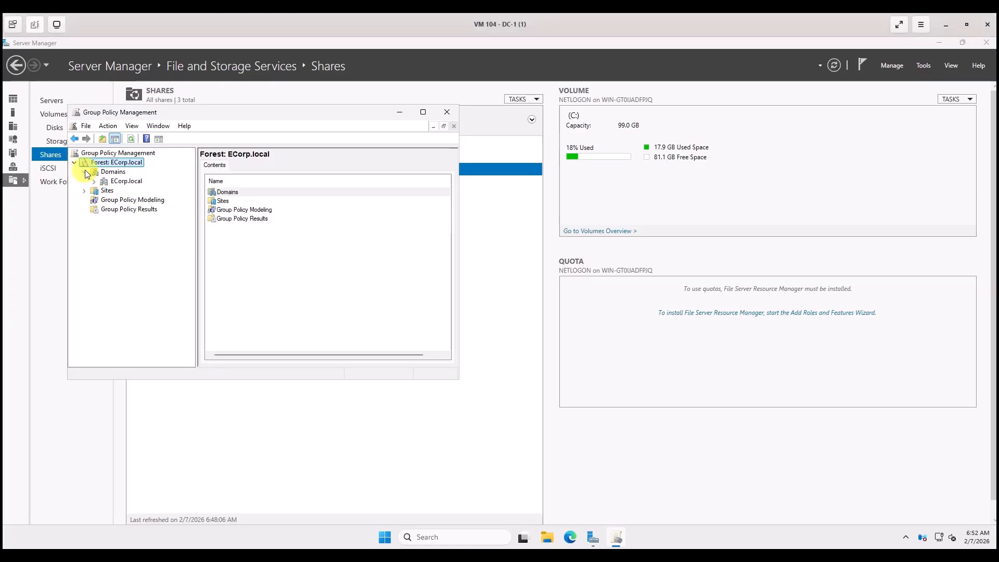
left_click(126, 181)
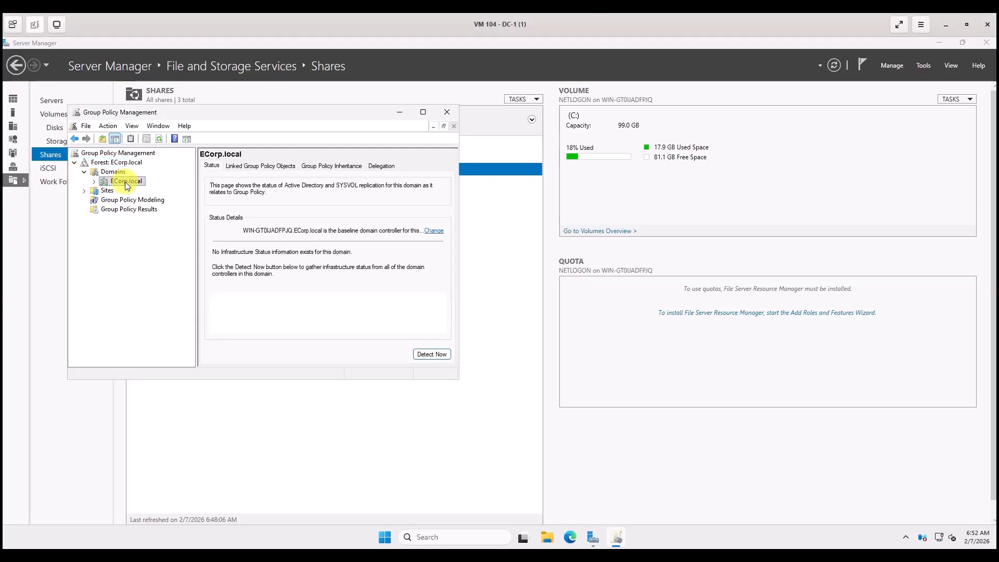
Choose 'Create a GPO in this domain, and Link it here...' for the ECorp.local domain.
right_click(126, 183)
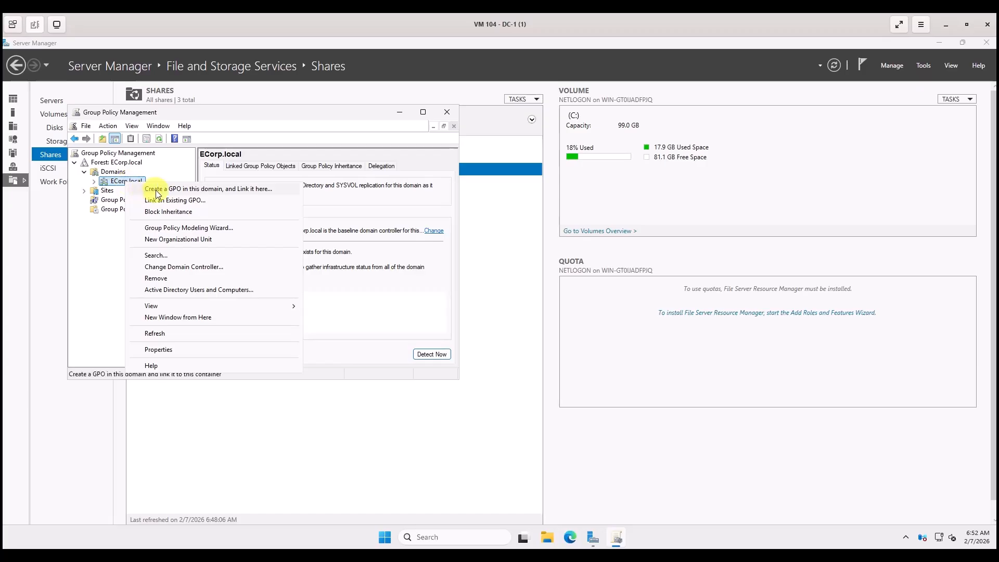
left_click(196, 190)
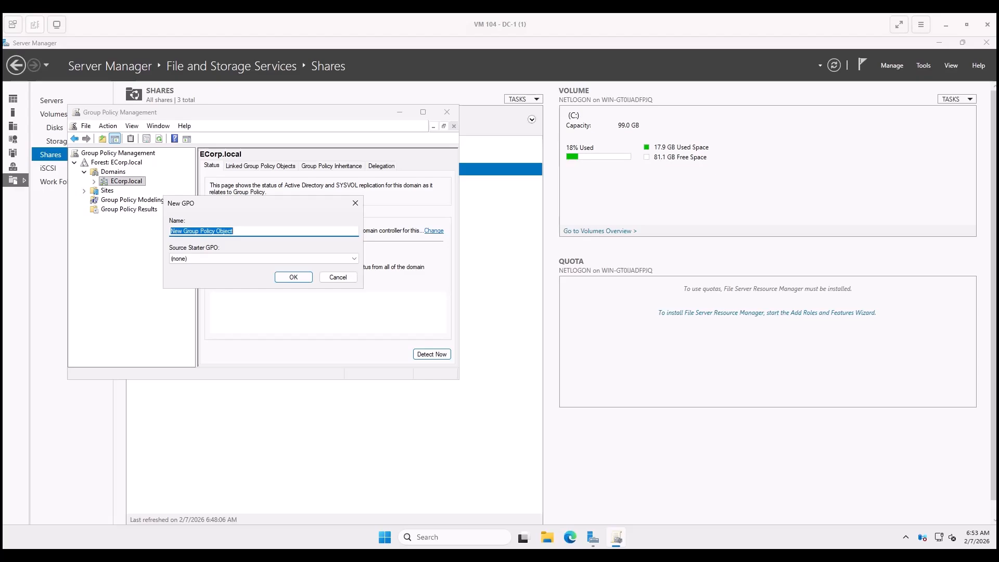
Clear the default 'New Group Policy Object' name and start typing 'Disable Windows D'.
left_click(248, 231)
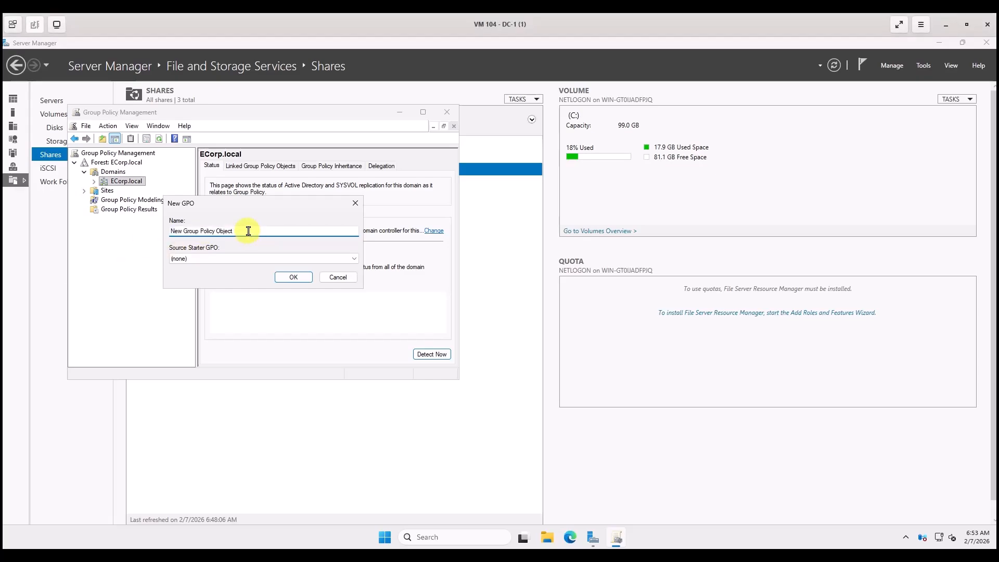
key("BackSpace")
key("BackSpace")
key("BackSpace")
key("BackSpace")
key("BackSpace")
key("BackSpace")
key("BackSpace")
key("BackSpace")
key("BackSpace")
key("BackSpace")
key("BackSpace")
key("BackSpace")
key("BackSpace")
key("BackSpace")
key("BackSpace")
key("BackSpace")
key("BackSpace")
key("BackSpace")
key("BackSpace")
key("BackSpace")
key("BackSpace")
key("BackSpace")
type("Disable Windows D")
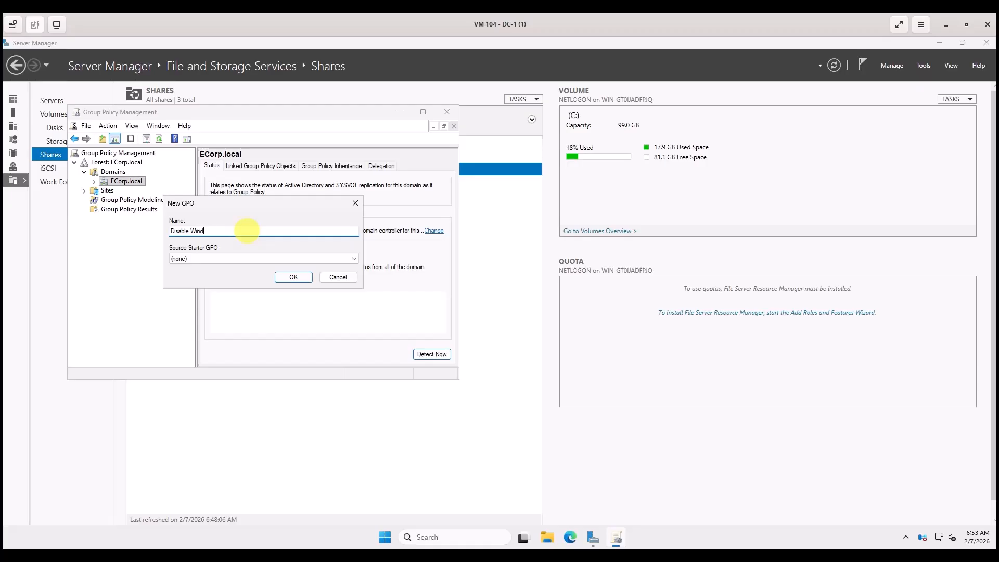
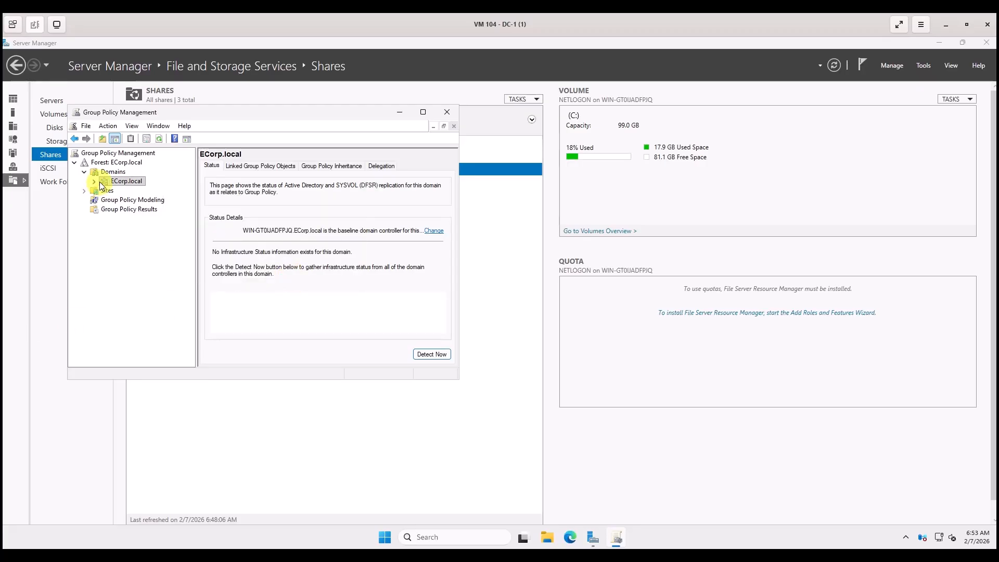
Expand ECorp.local and Group Policy Objects, then select 'Disable Windows Defender' to view its ECorp.local link.
left_click(95, 182)
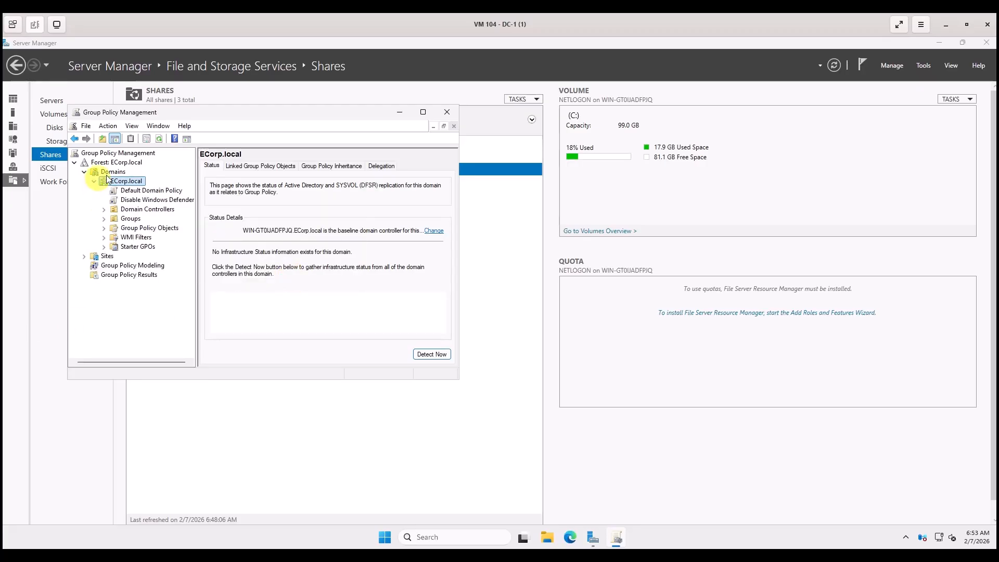
left_click(103, 229)
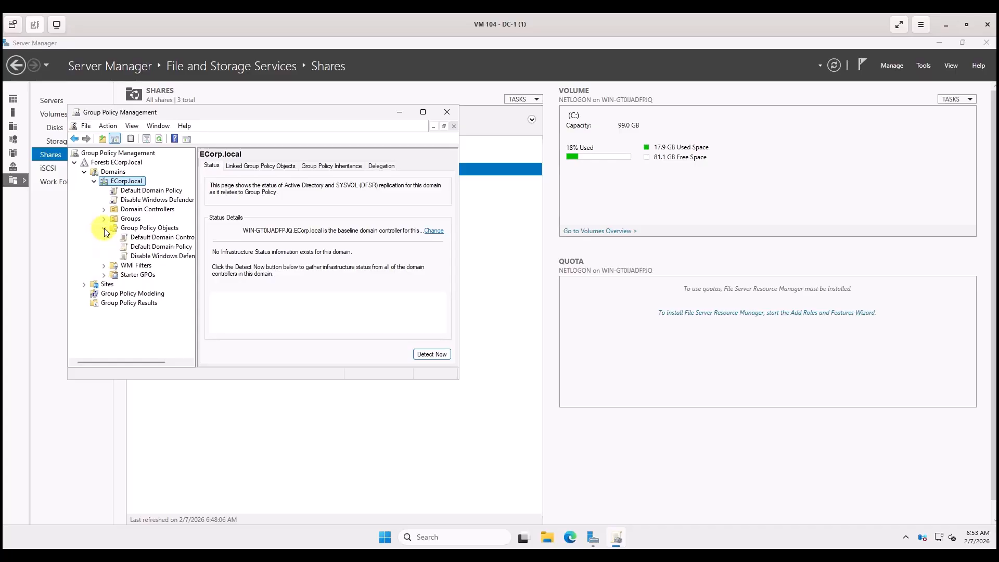
left_click(145, 257)
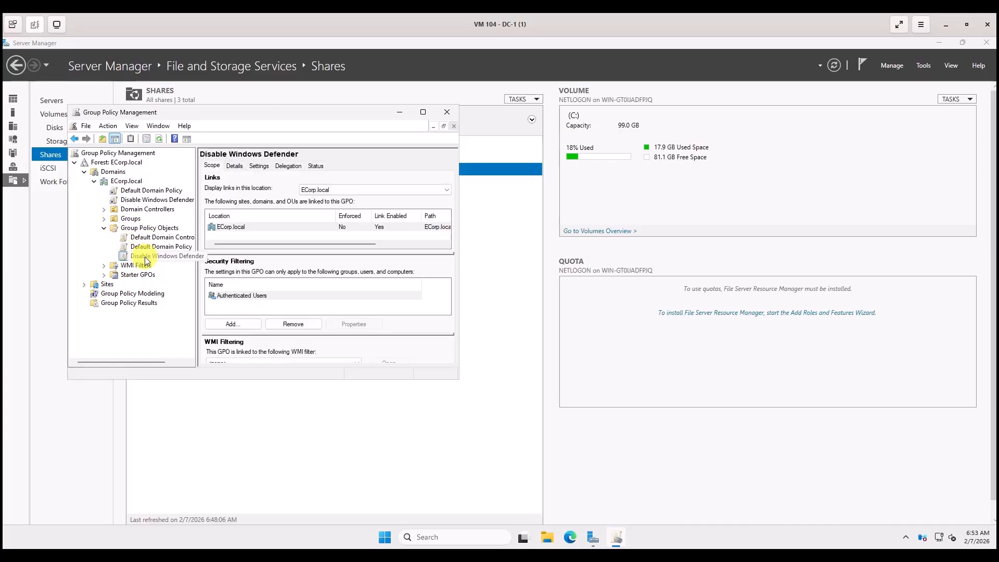
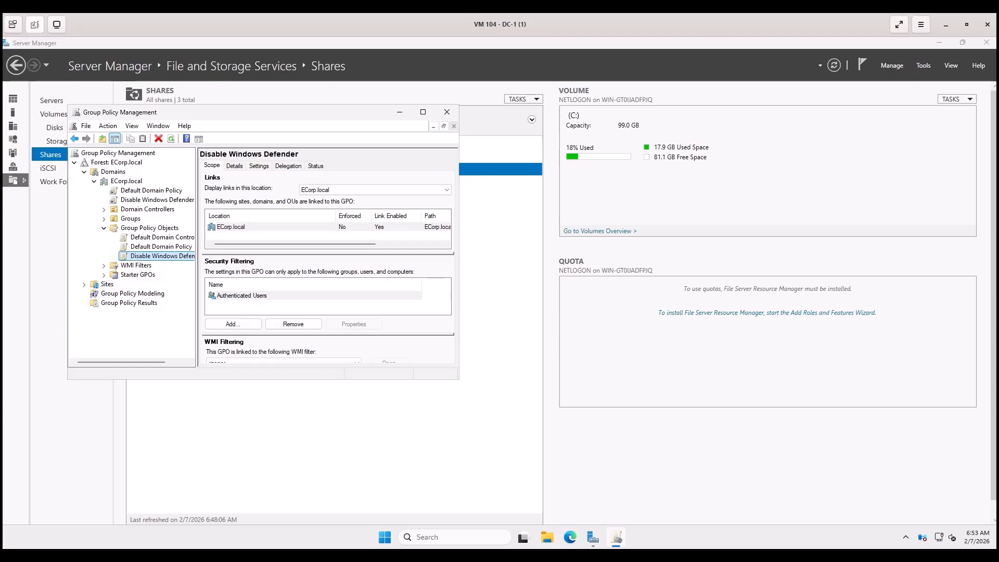
Edit the 'Disable Windows Defender' GPO from its context menu to launch Group Policy Management Editor.
right_click(159, 259)
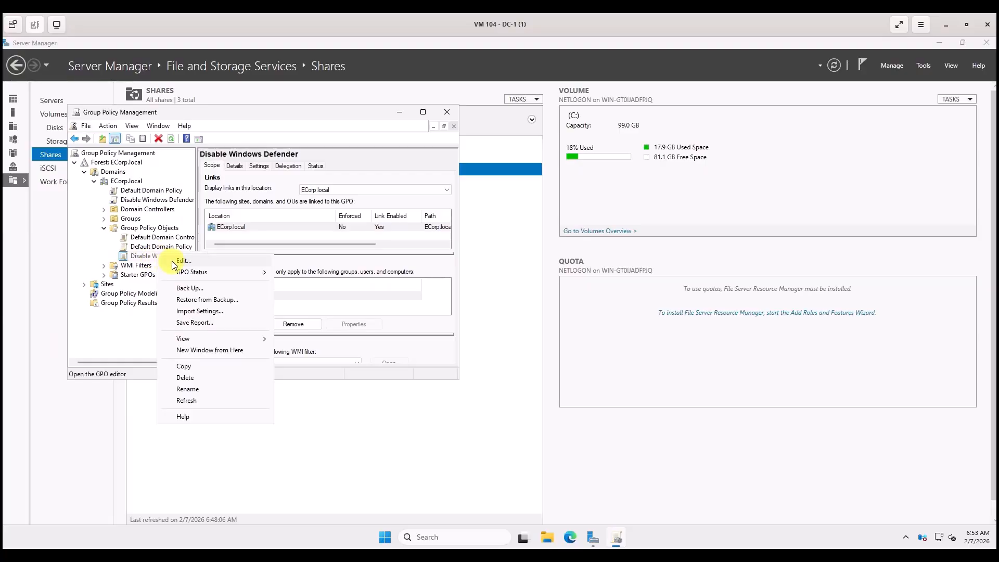
left_click(181, 261)
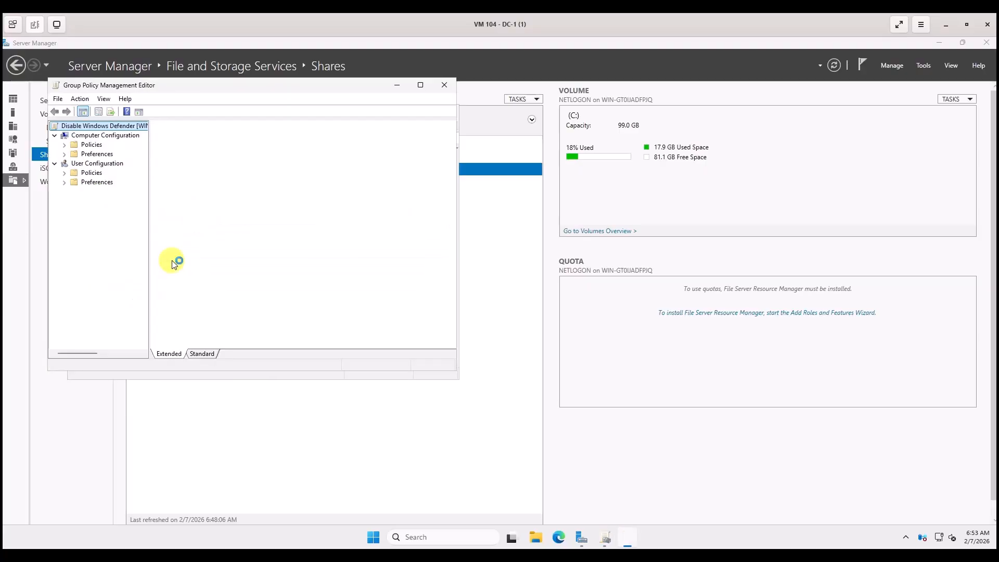
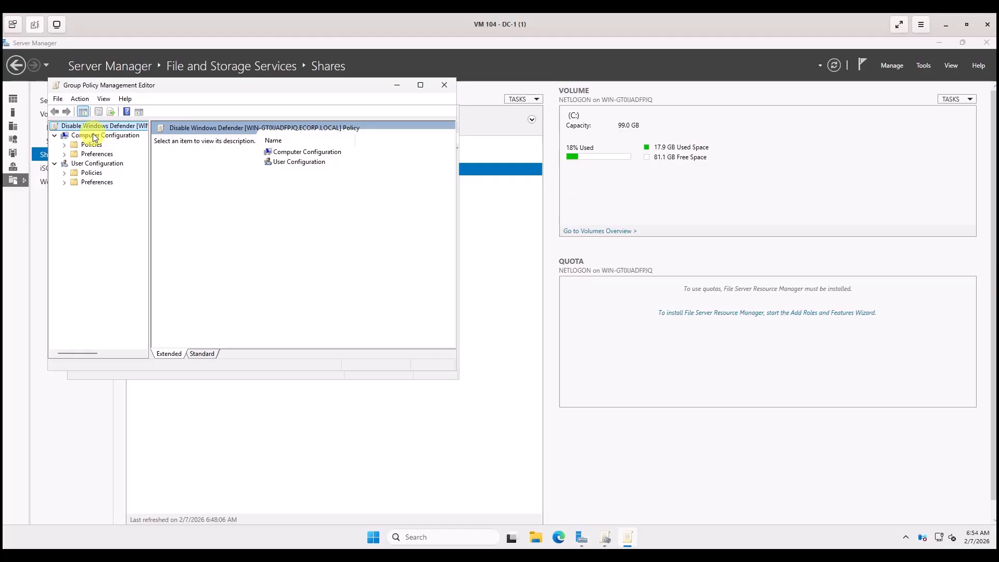
Expand Computer Configuration > Policies > Administrative Templates > Windows Components, widening the folder tree pane.
left_click(64, 146)
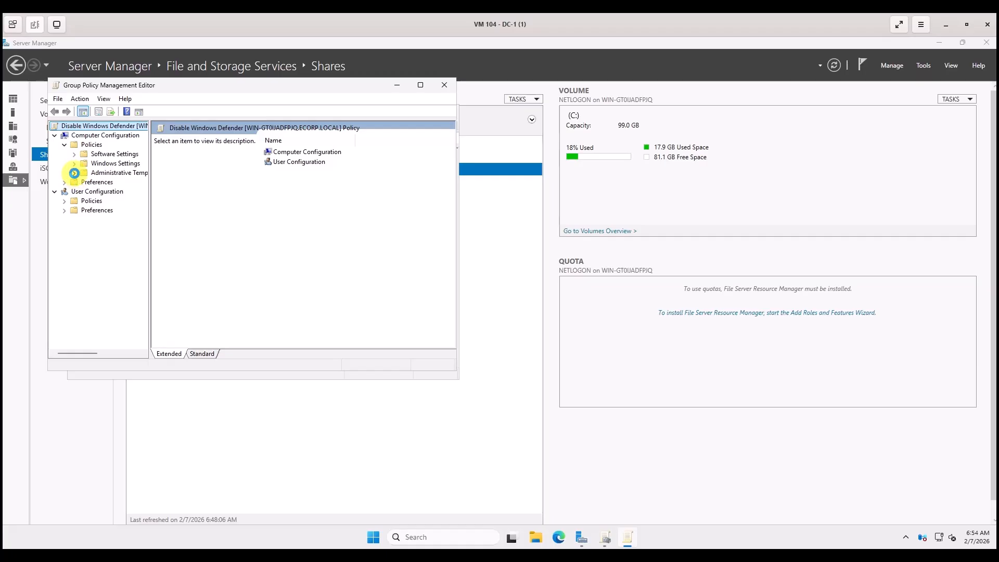
left_click(74, 172)
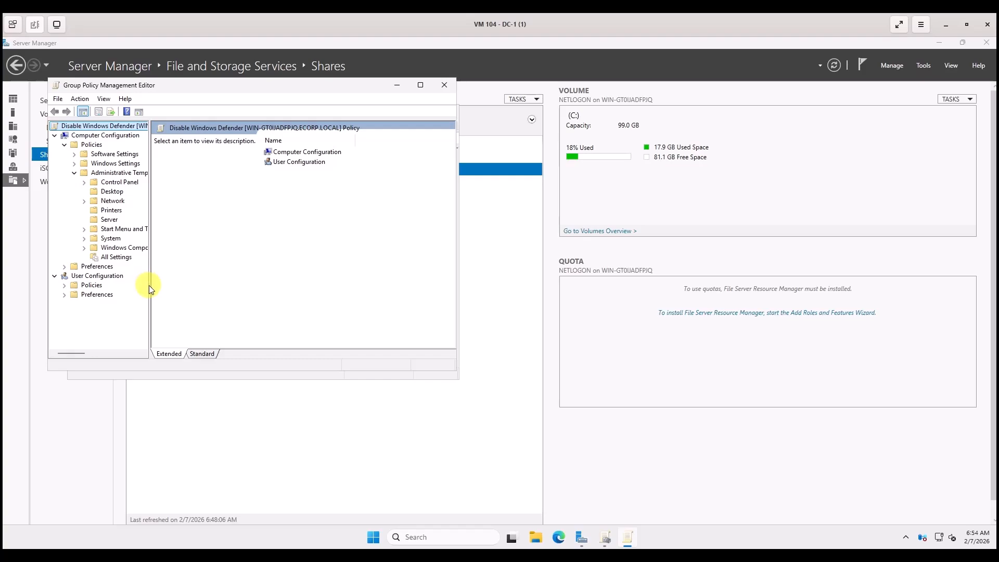
left_click_drag(149, 285, 195, 289)
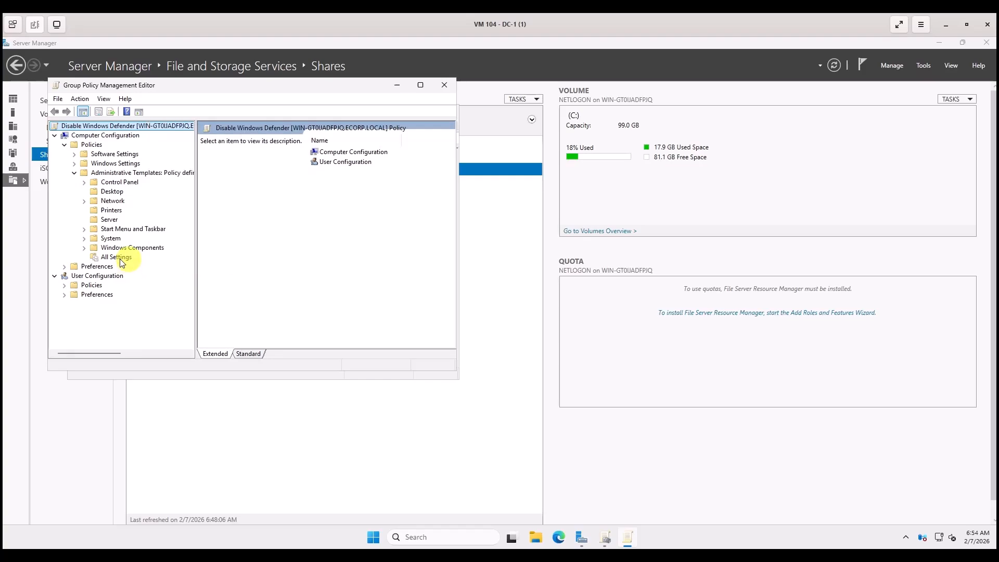
left_click(83, 250)
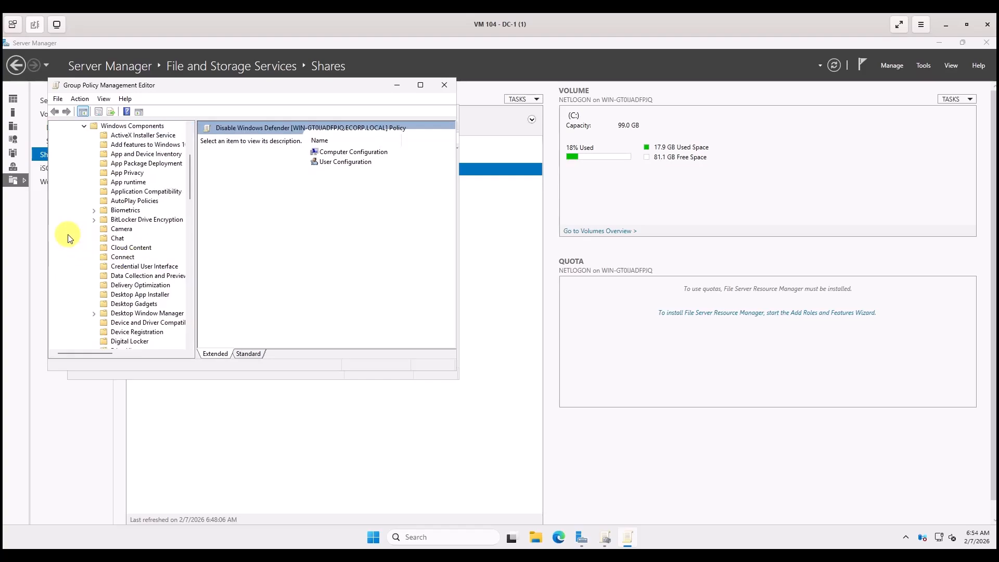
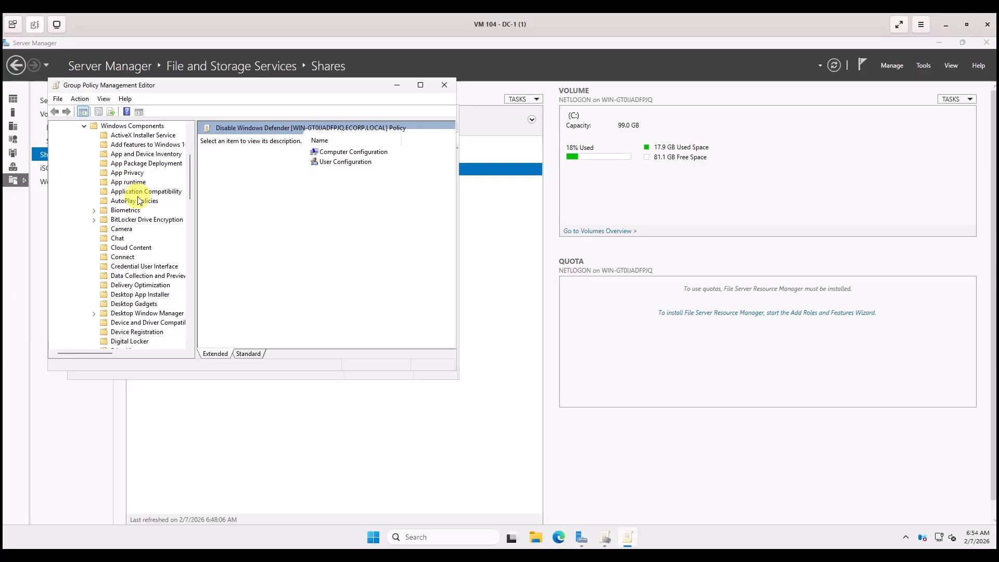
Expand the Microsoft Defender Antivirus folder under Windows Components to list its subfolders and policies.
scroll(144, 245, "down", 1)
scroll(145, 244, "down", 7)
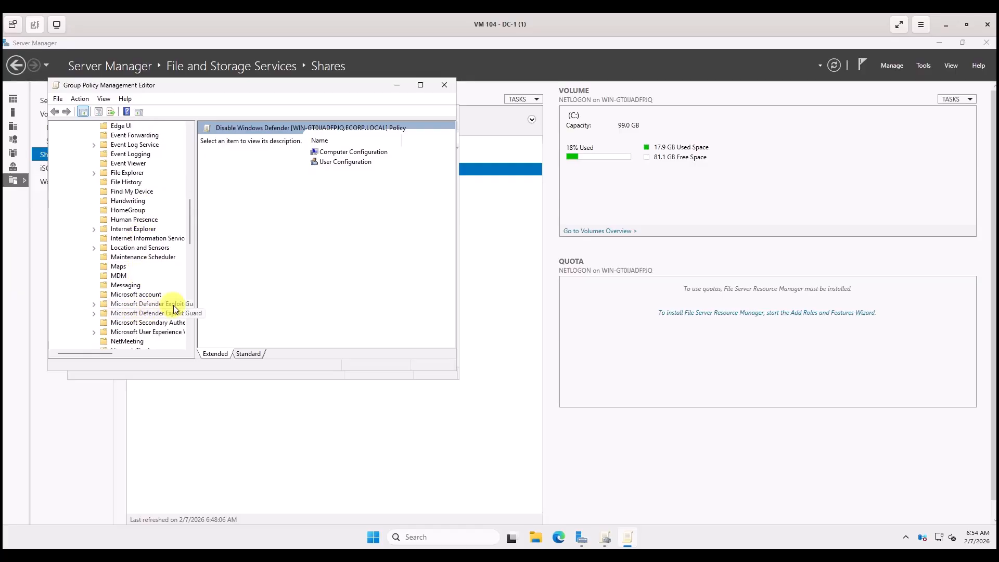
left_click(94, 304)
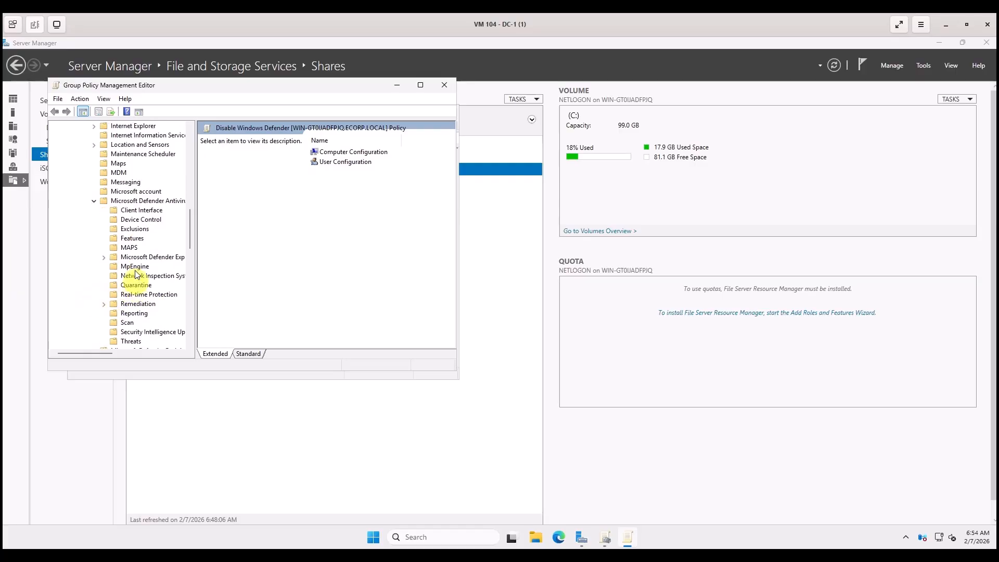
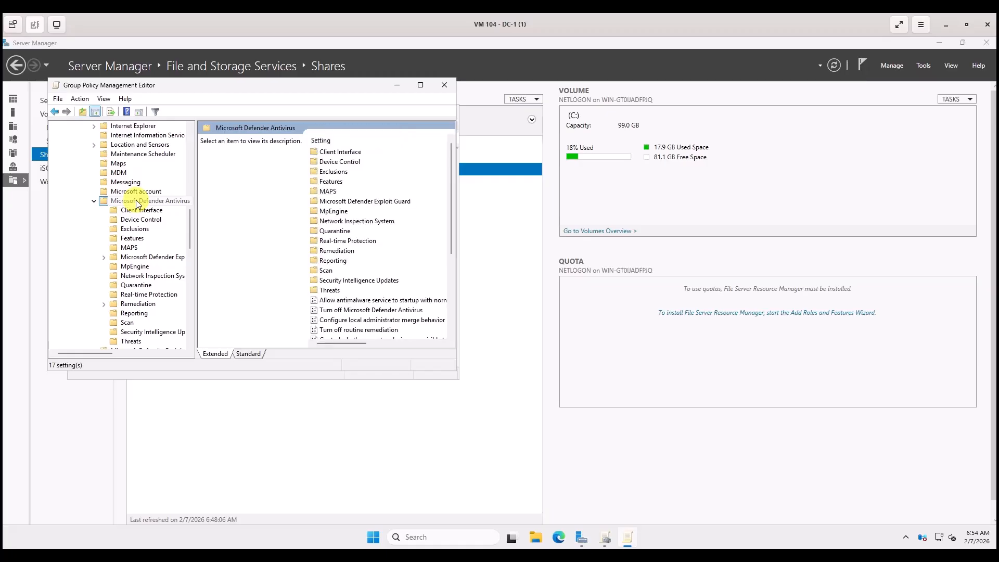
Open the 'Turn off Microsoft Defender Antivirus' policy from the Microsoft Defender Antivirus settings list.
left_click(138, 203)
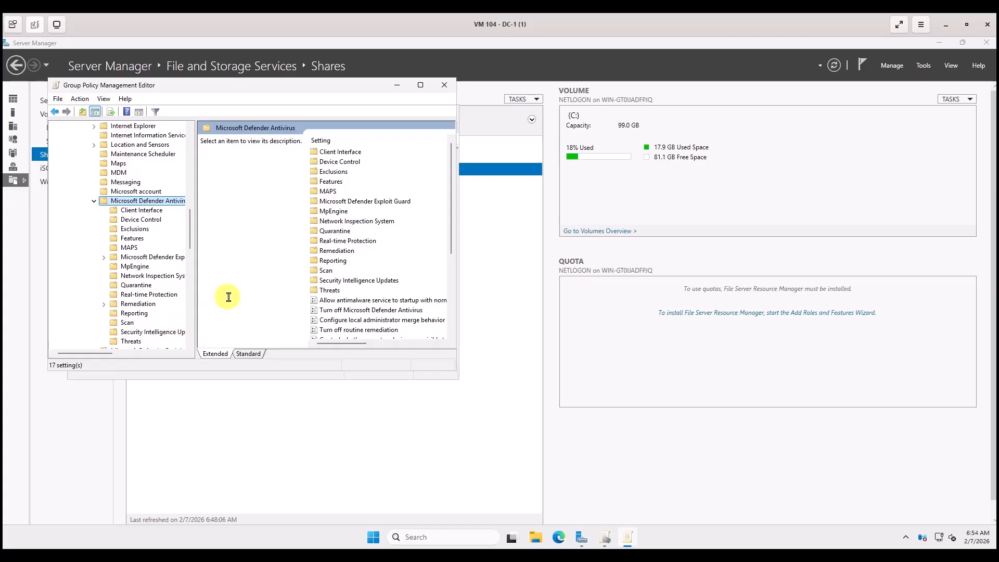
scroll(359, 229, "down", 3)
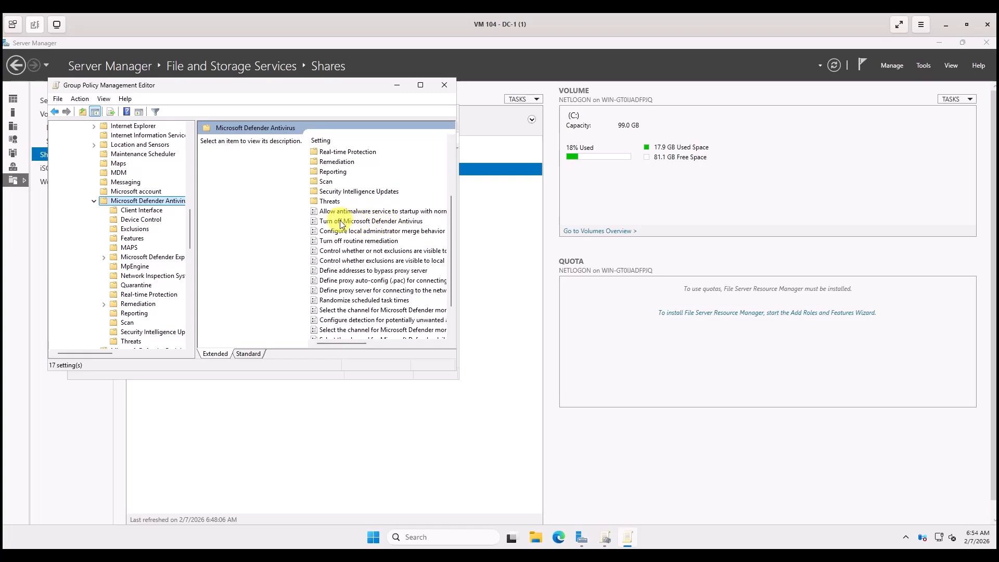
double_click(341, 222)
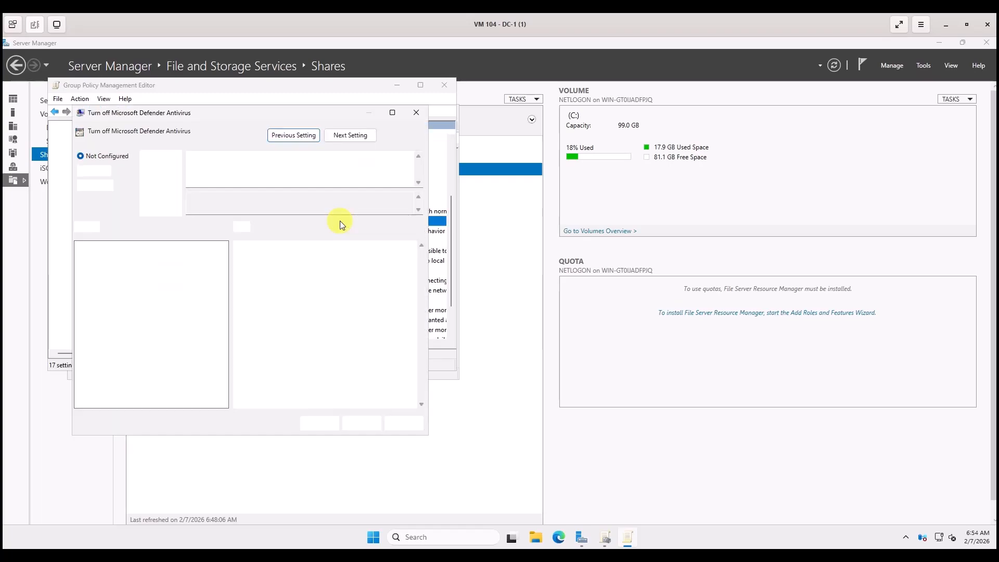
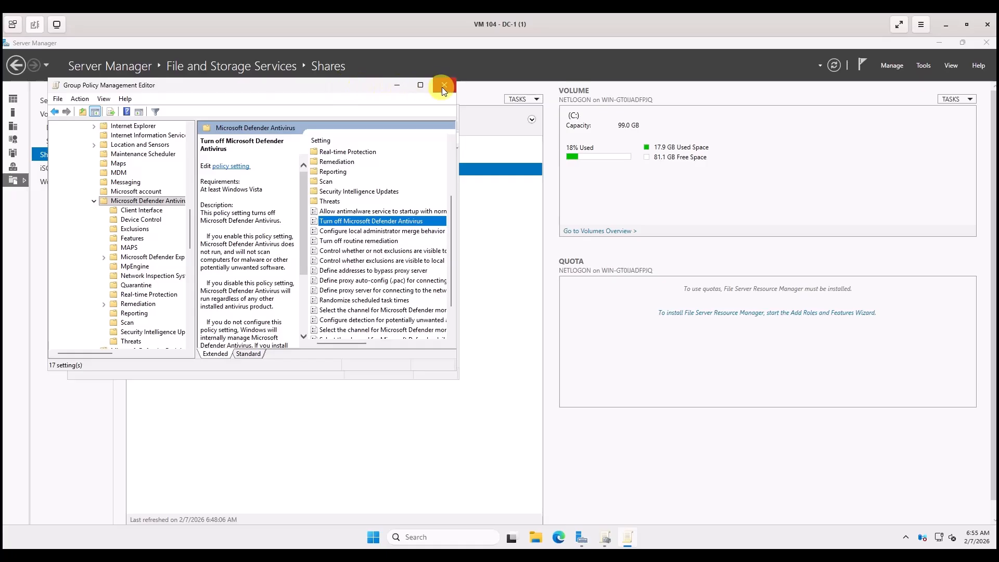
Close the Group Policy Management Editor, returning to the Disable Windows Defender GPO in Group Policy Management.
left_click(444, 85)
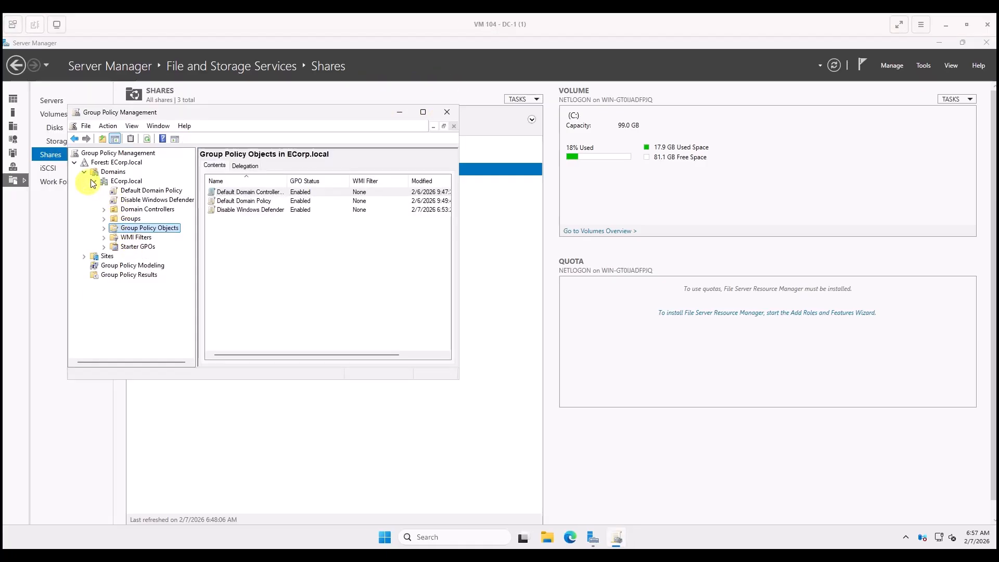
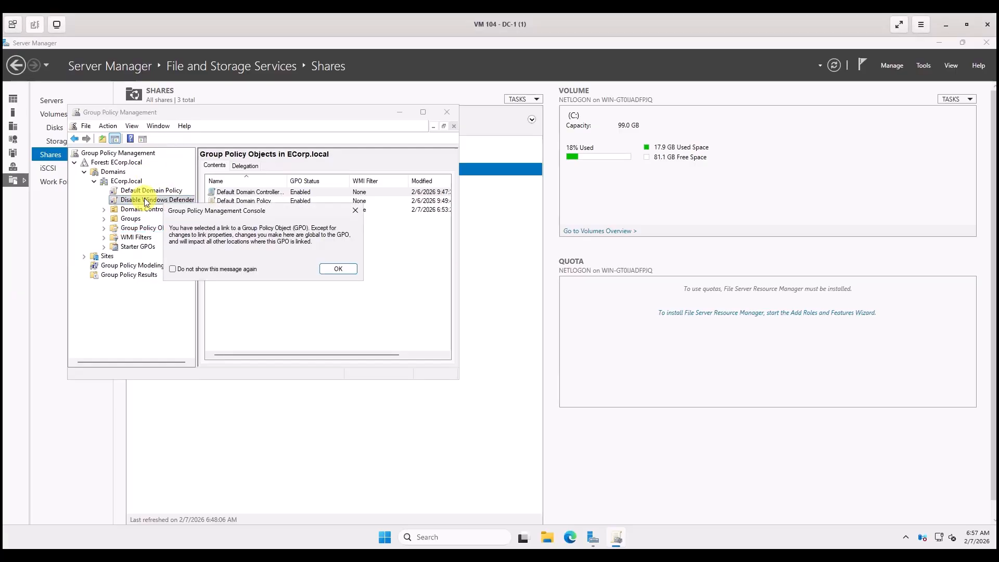
Acknowledge the GPO link warning to show the link's scope: ECorp.local, enabled, Authenticated Users.
left_click(337, 269)
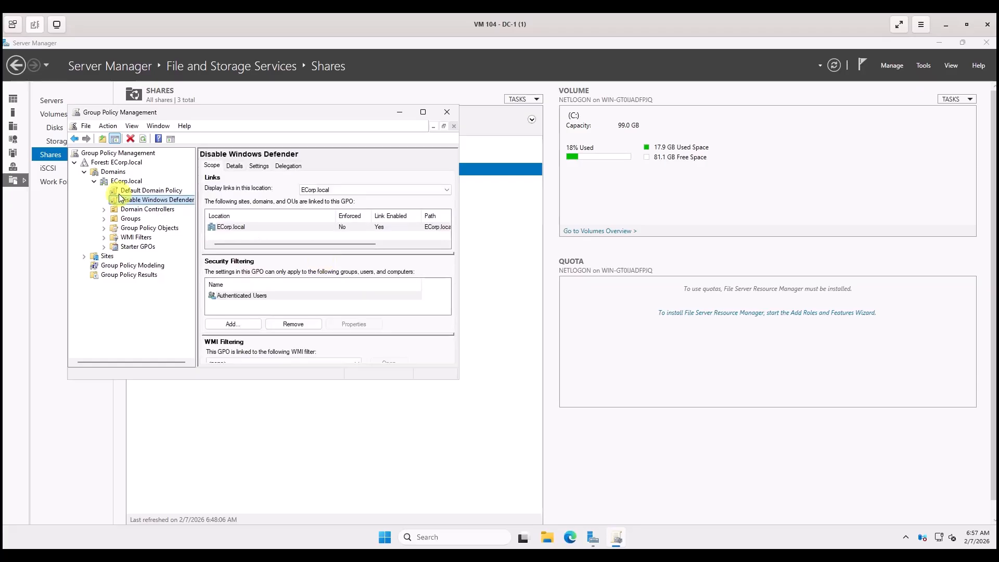
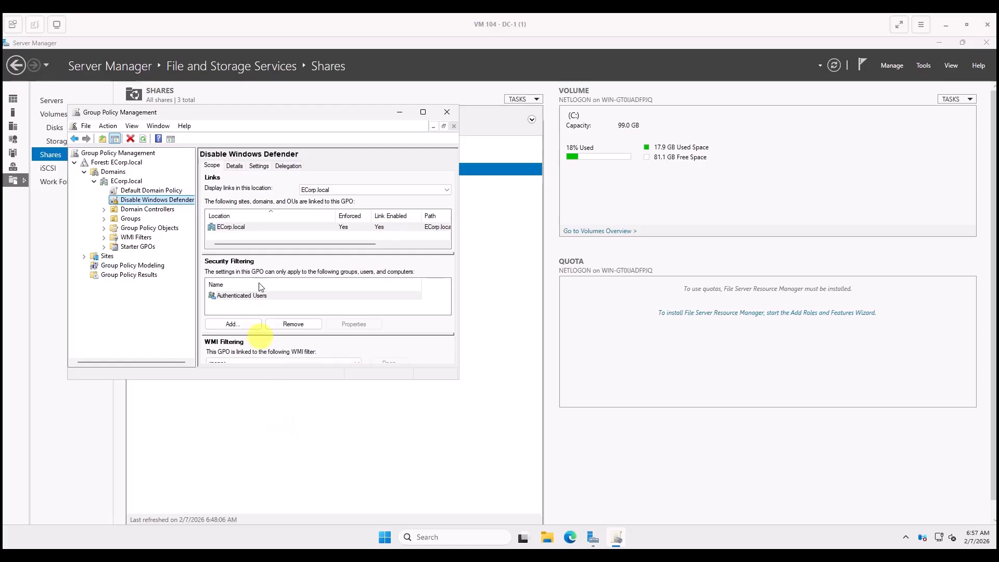
Close the Group Policy Management window to get back to Server Manager's Shares list.
left_click(450, 112)
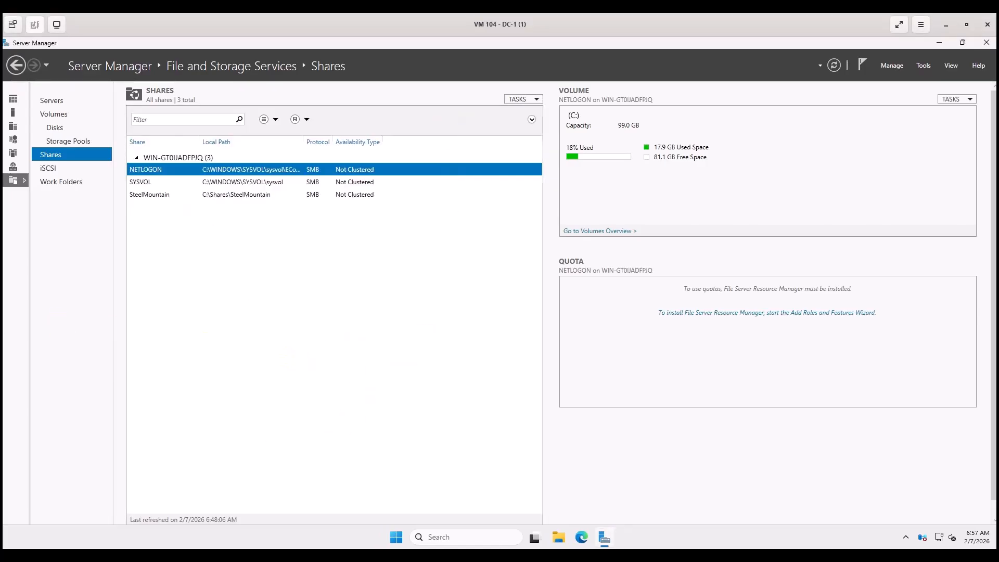